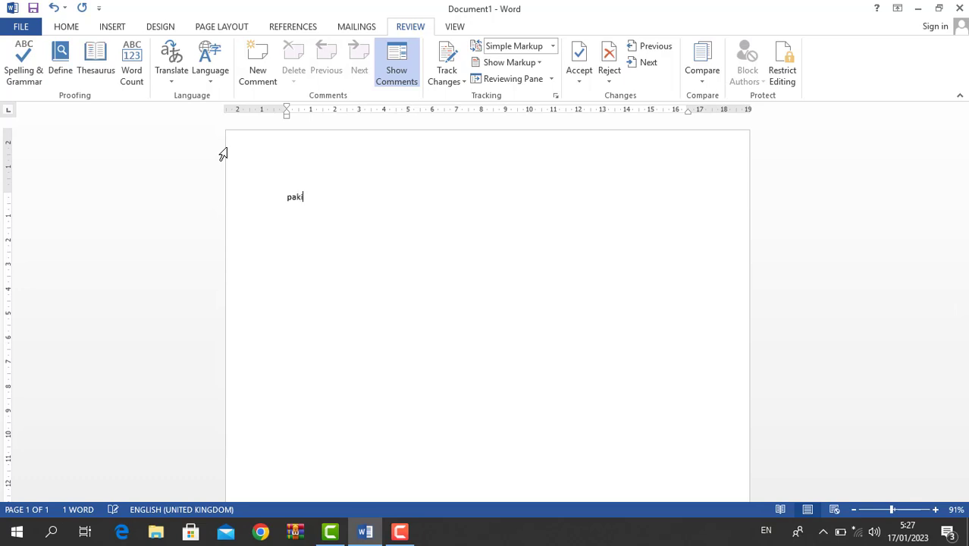
# - Enter the misspelled word 'pakstan' on the first line, add a blank line below, and return to it
pyautogui.write('stan')
pyautogui.press('Left')
pyautogui.press('Left')
pyautogui.press('Left')
pyautogui.press('Left')
pyautogui.press('BackSpace')
pyautogui.click(344, 206)
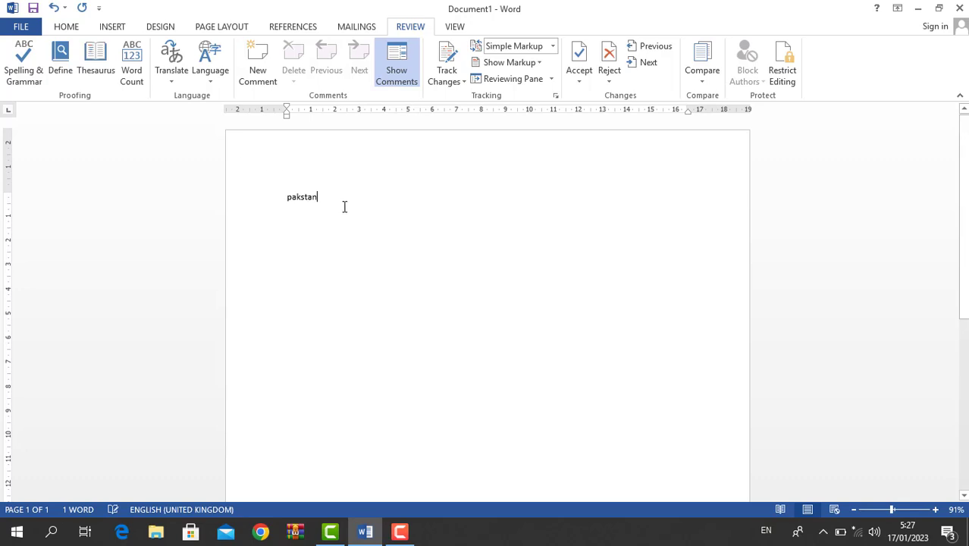
pyautogui.press('Return')
pyautogui.click(305, 199)
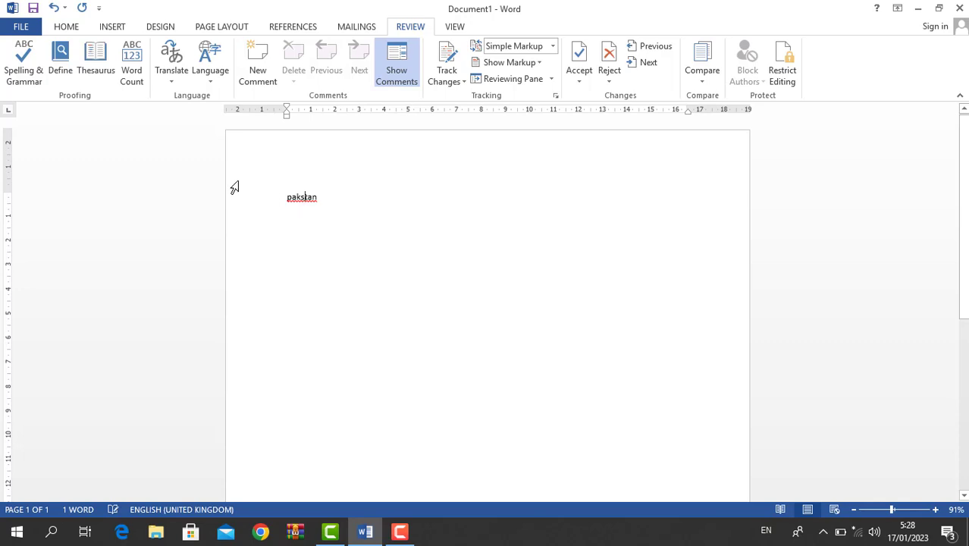
pyautogui.click(16, 64)
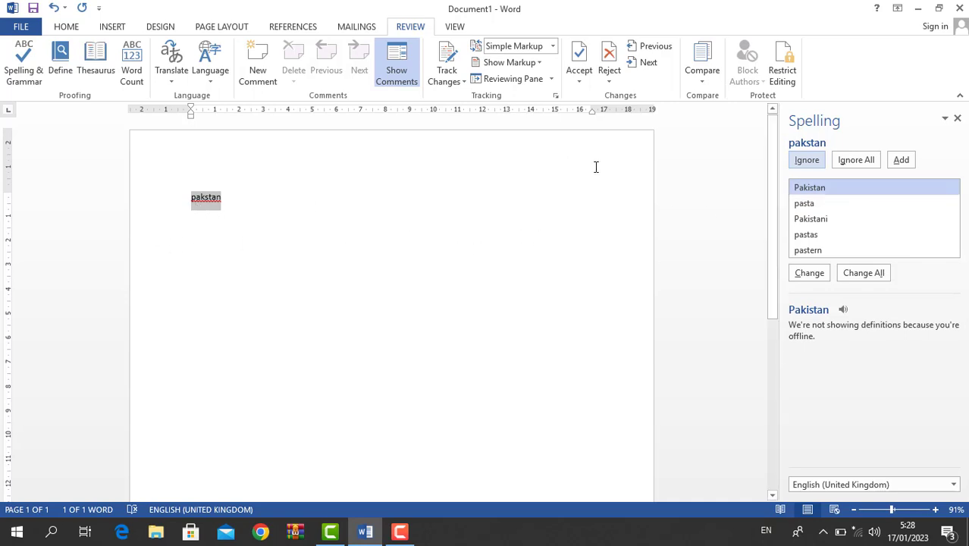
pyautogui.click(957, 119)
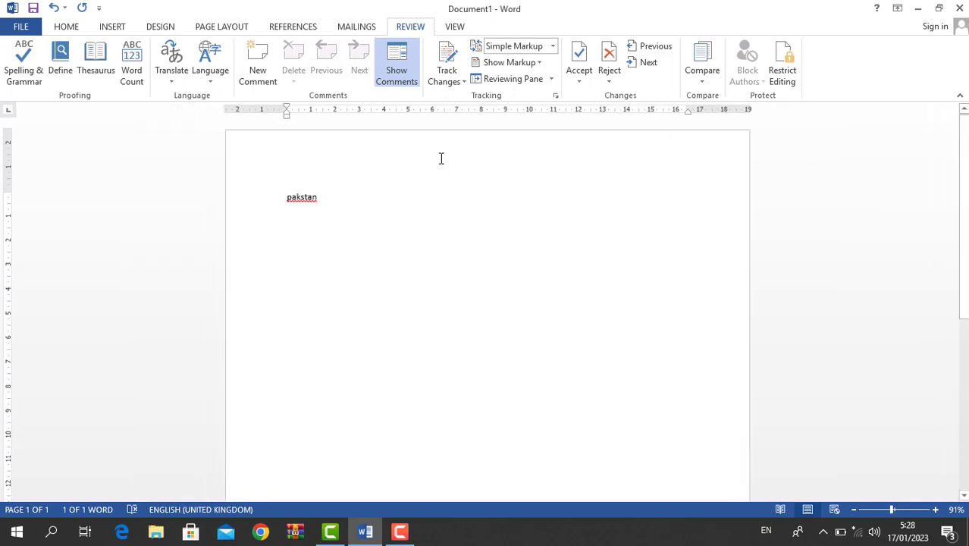
pyautogui.click(338, 201)
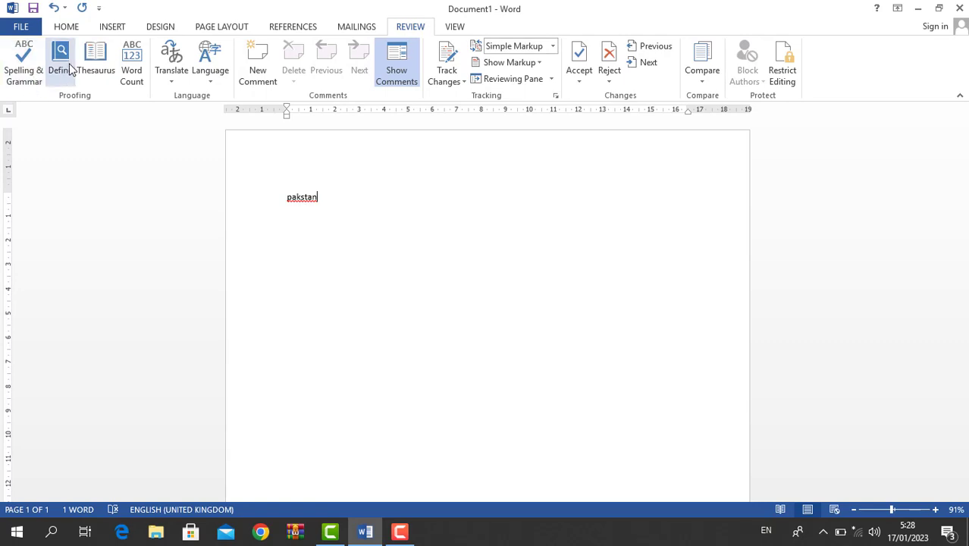
pyautogui.click(130, 72)
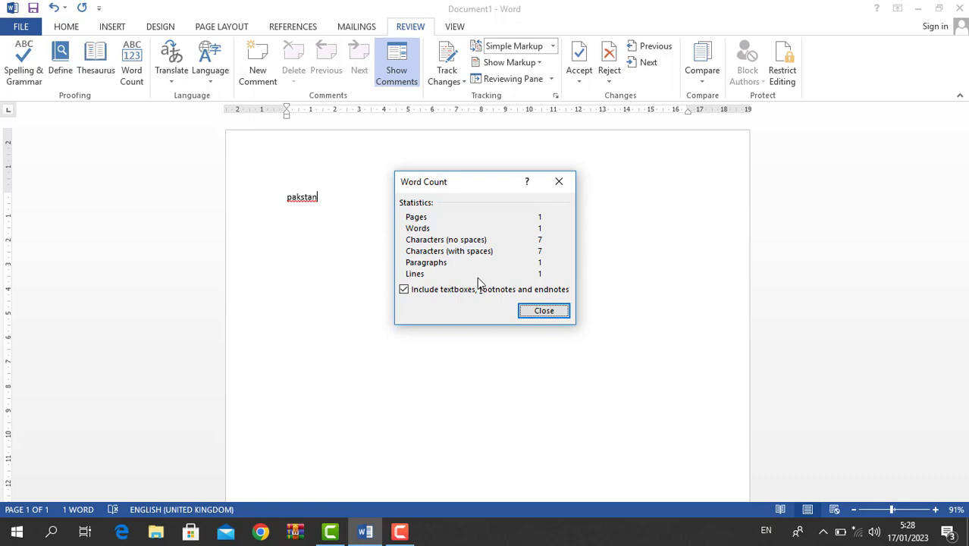
pyautogui.press('Escape')
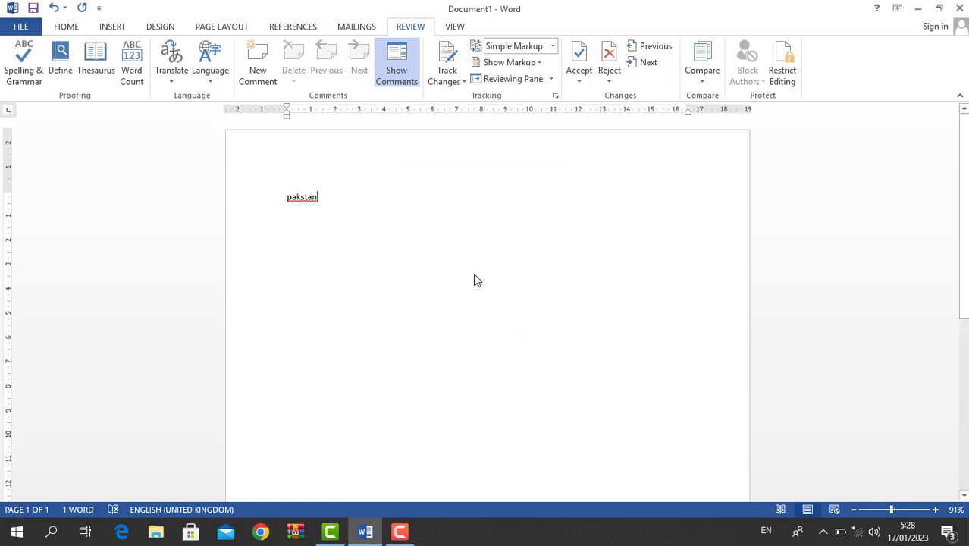
pyautogui.scroll(-1, 227, 242)
pyautogui.press('super+c')
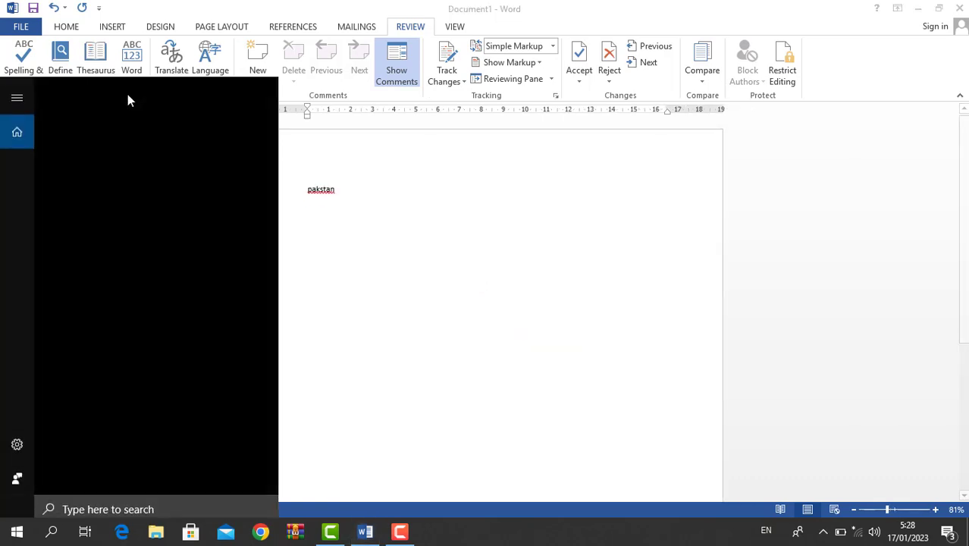
pyautogui.click(436, 252)
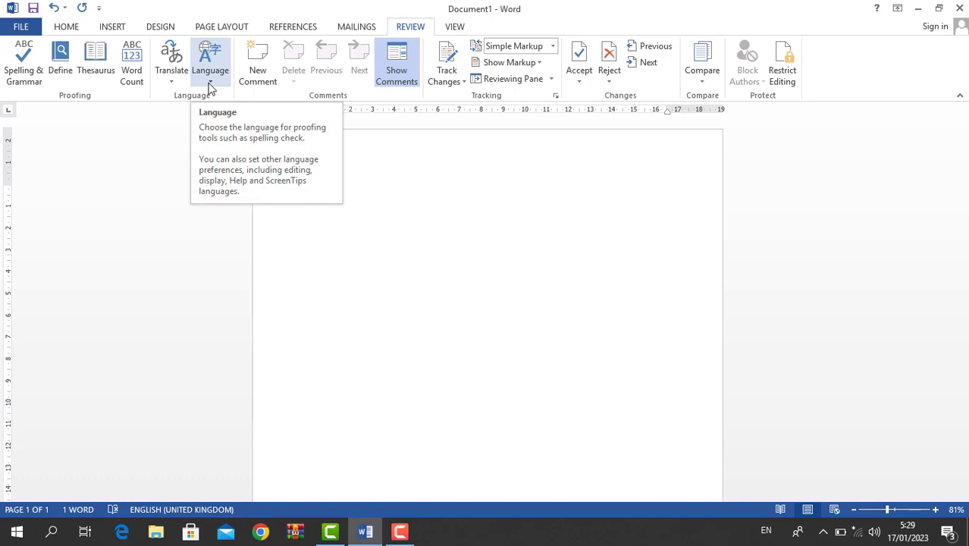
# - Confirm the proofing language is still English (United Kingdom), then reopen the Language menu
pyautogui.click(210, 76)
pyautogui.click(227, 96)
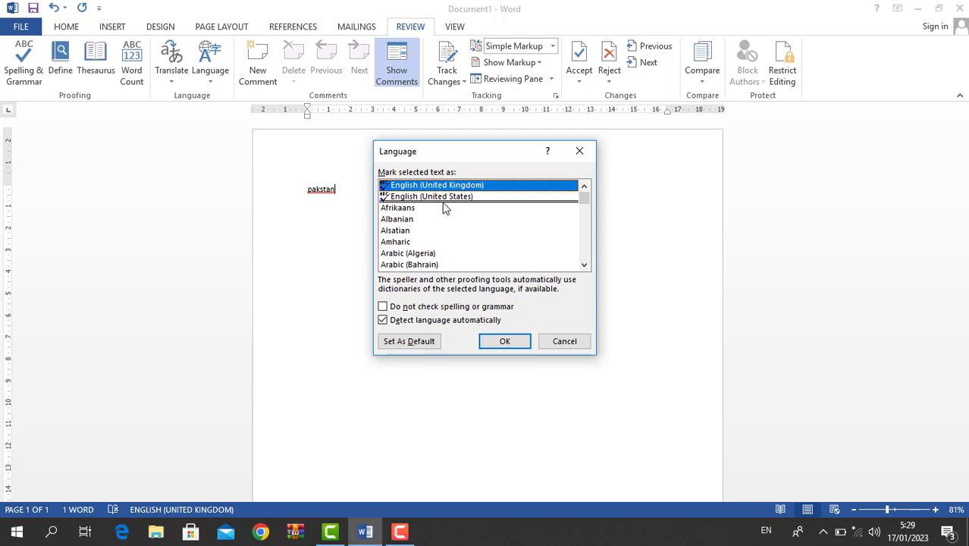
pyautogui.press('Escape')
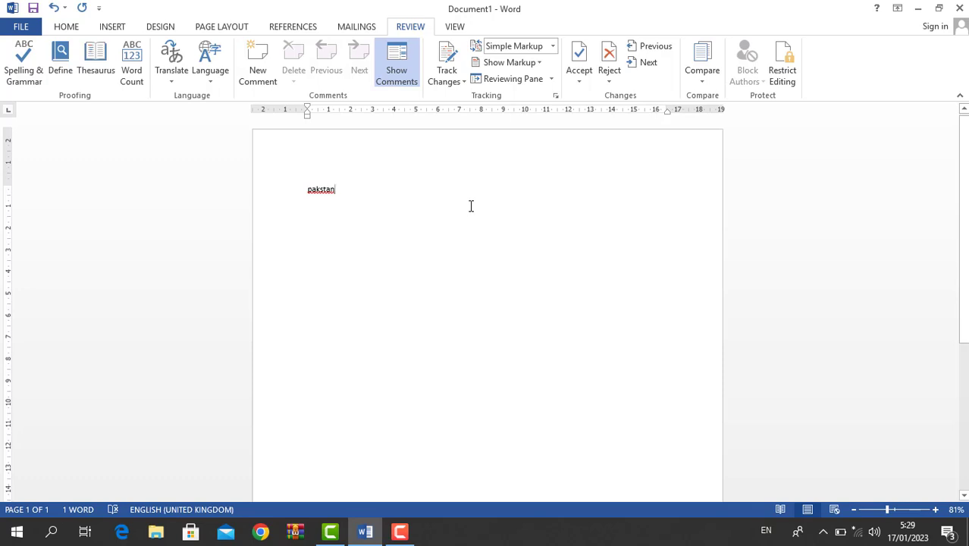
pyautogui.click(213, 76)
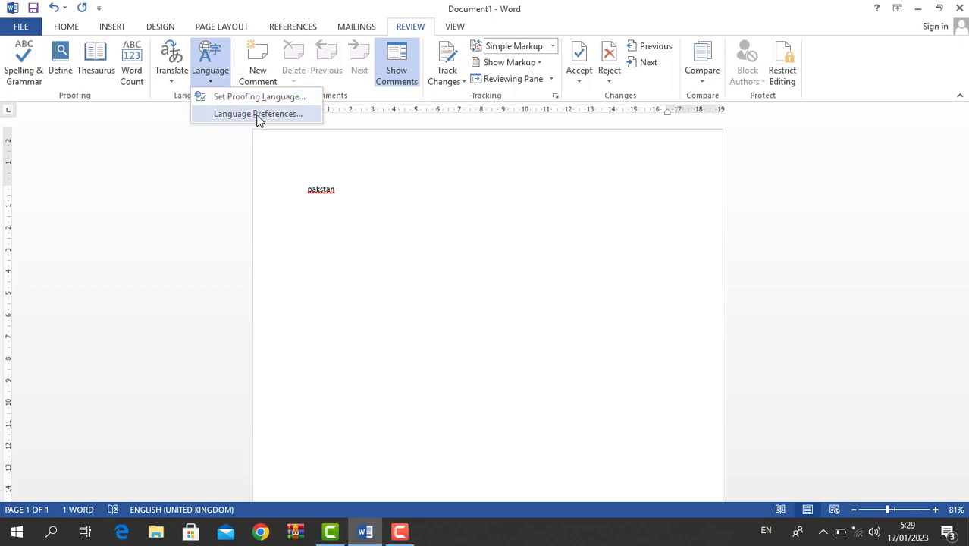
# - View the language preferences listing English (United States) as default and English (United Kingdom), then close them
pyautogui.click(258, 114)
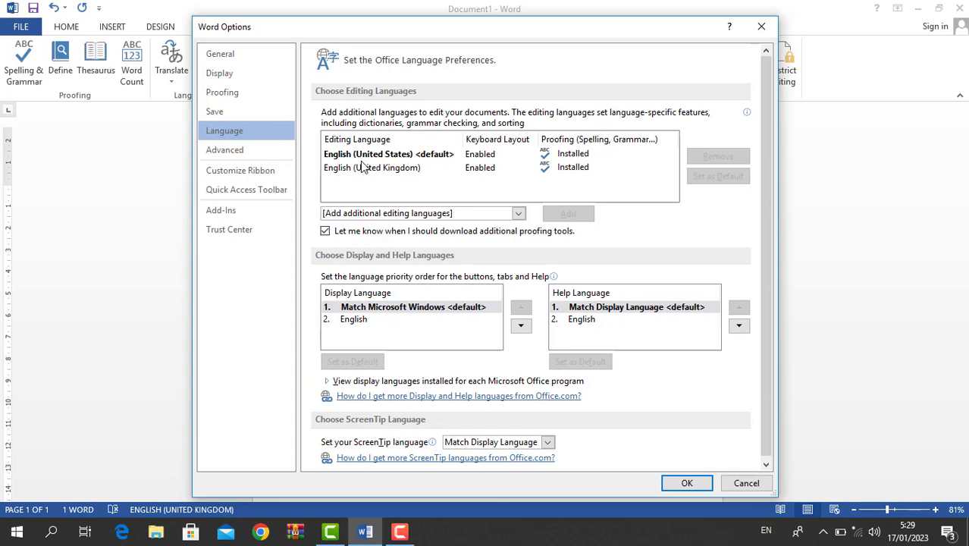
pyautogui.press('Escape')
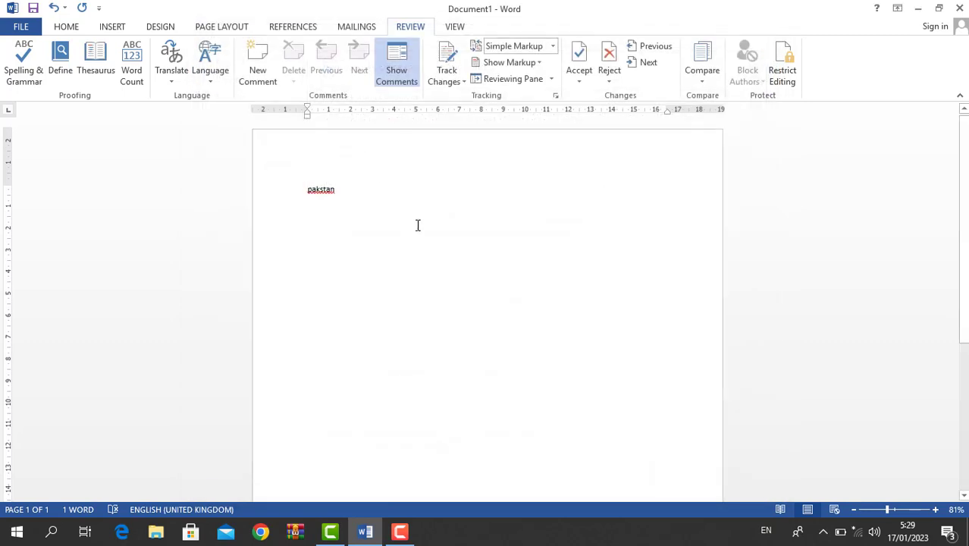
# - Replace 'pakstan' with the names Ali, Wali and Ahamd on separate lines
pyautogui.hotkey('ctrl', 'a')
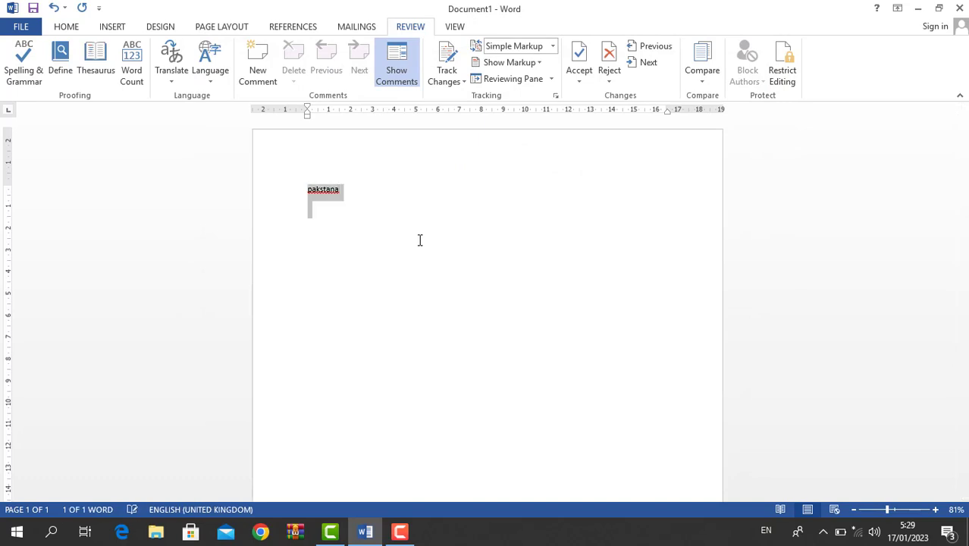
pyautogui.press('BackSpace')
pyautogui.write('Ali')
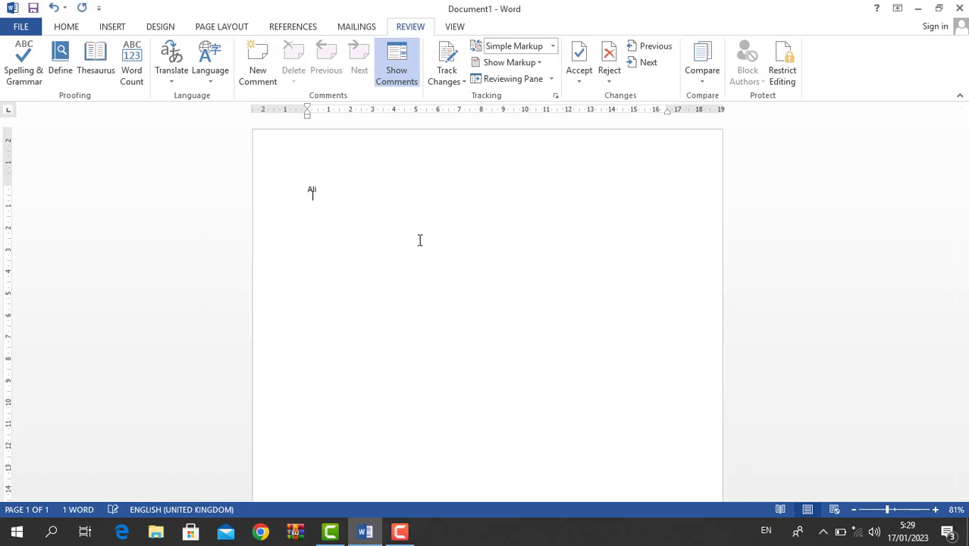
pyautogui.press('Return')
pyautogui.write('wali')
pyautogui.press('Return')
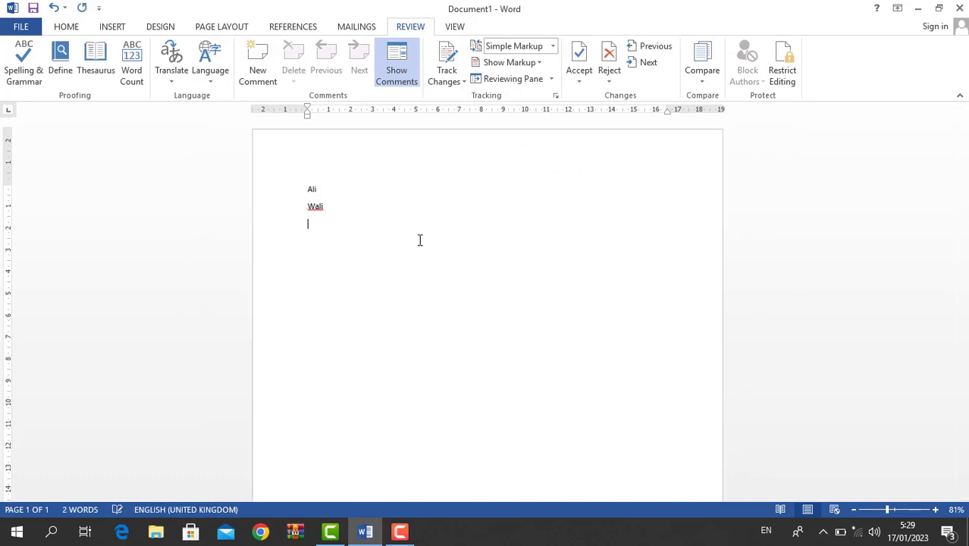
pyautogui.write('ahand')
pyautogui.press('Return')
# - Attach the comment 'For food' to the first name
pyautogui.click(299, 186)
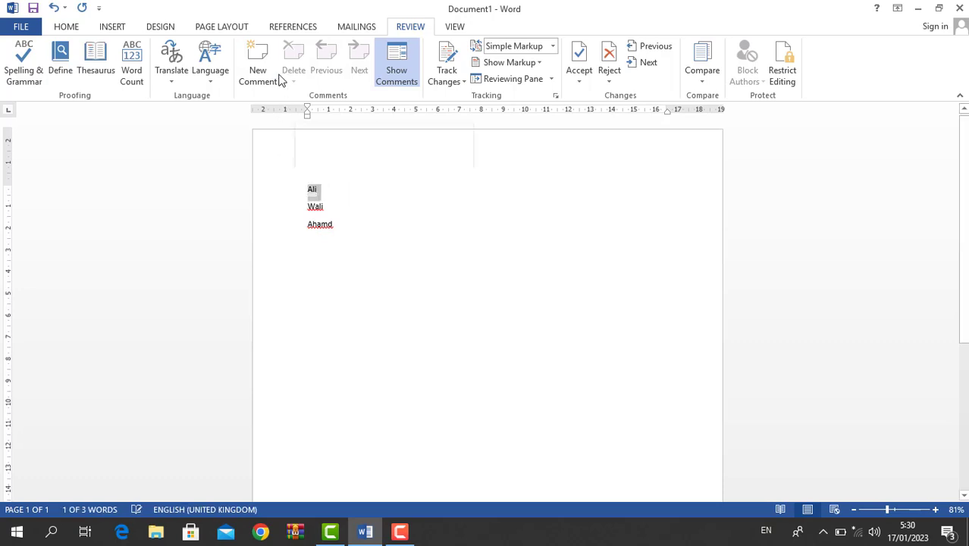
pyautogui.click(269, 61)
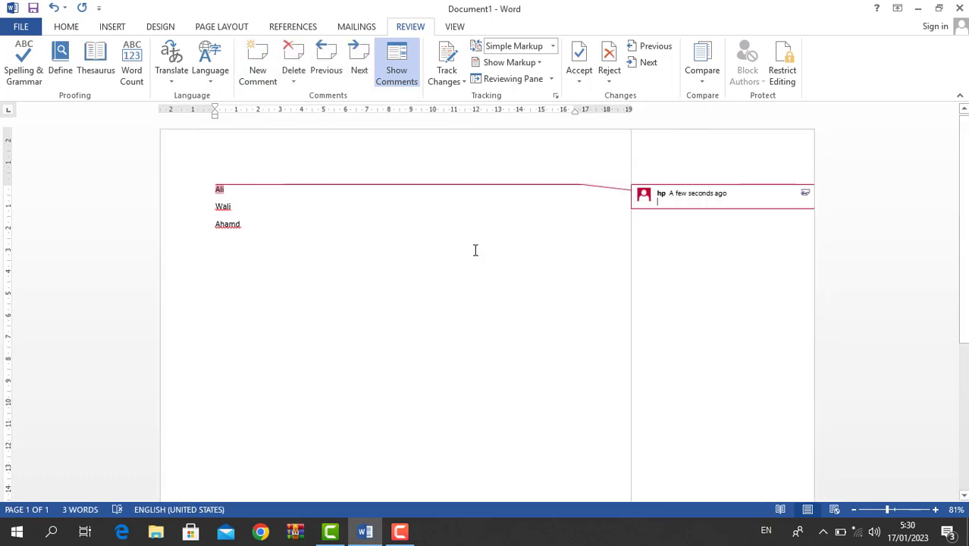
pyautogui.write('For food')
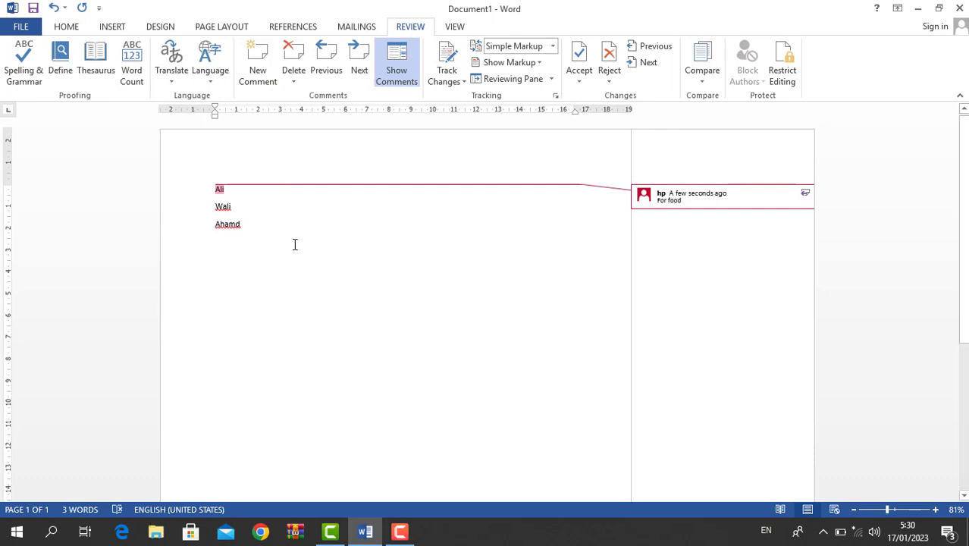
# - Attach the comment 'sdfsdsd' to the word Wali
pyautogui.moveTo(245, 212); pyautogui.dragTo(196, 203)
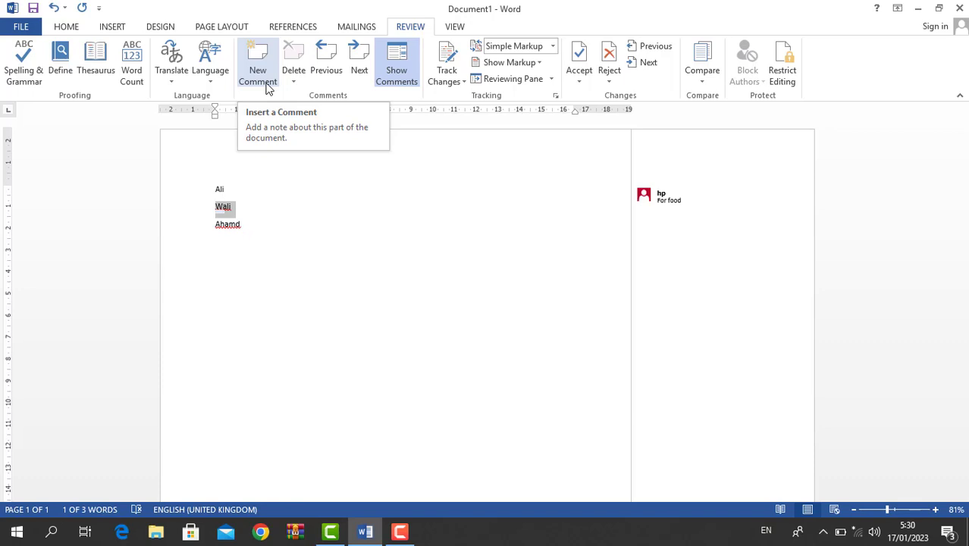
pyautogui.click(267, 78)
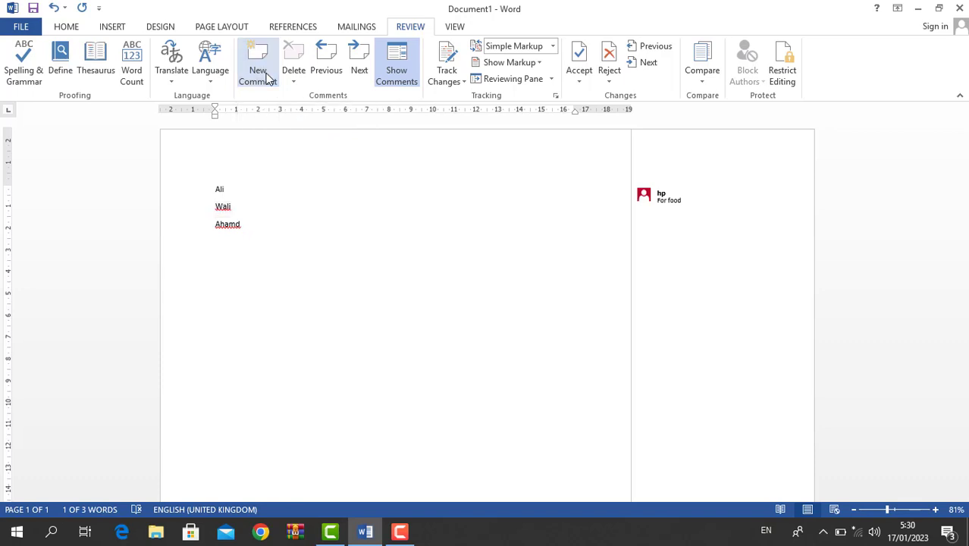
pyautogui.write('sdfsdsd')
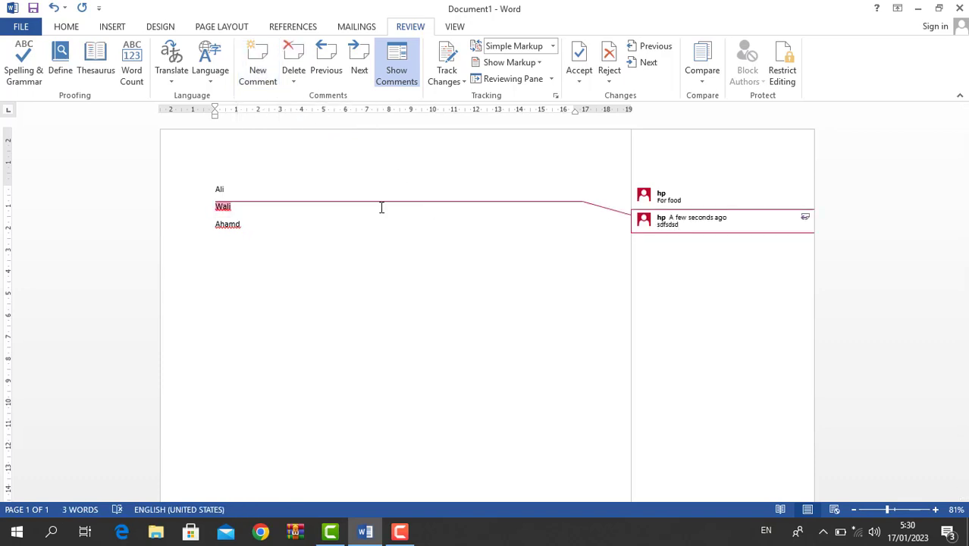
pyautogui.click(336, 253)
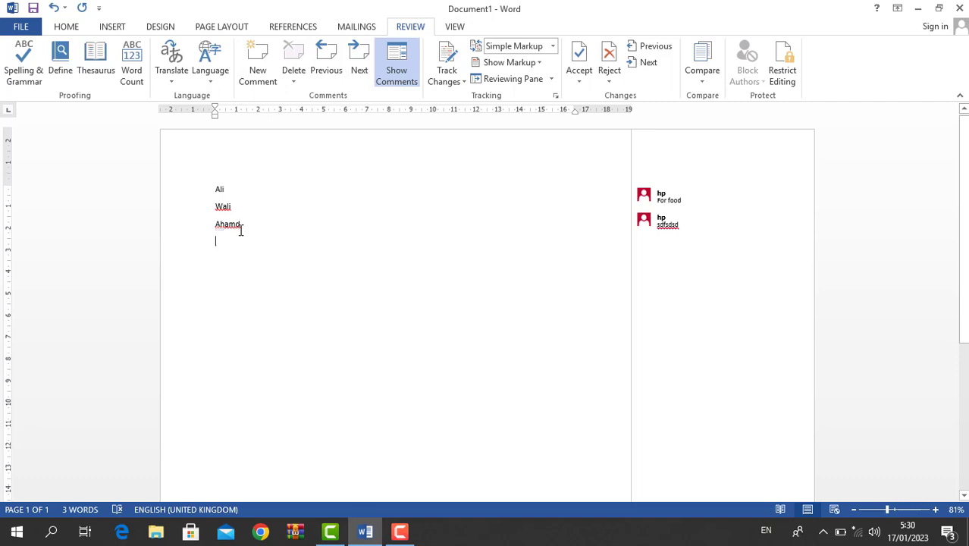
pyautogui.hotkey('ctrl', 'p')
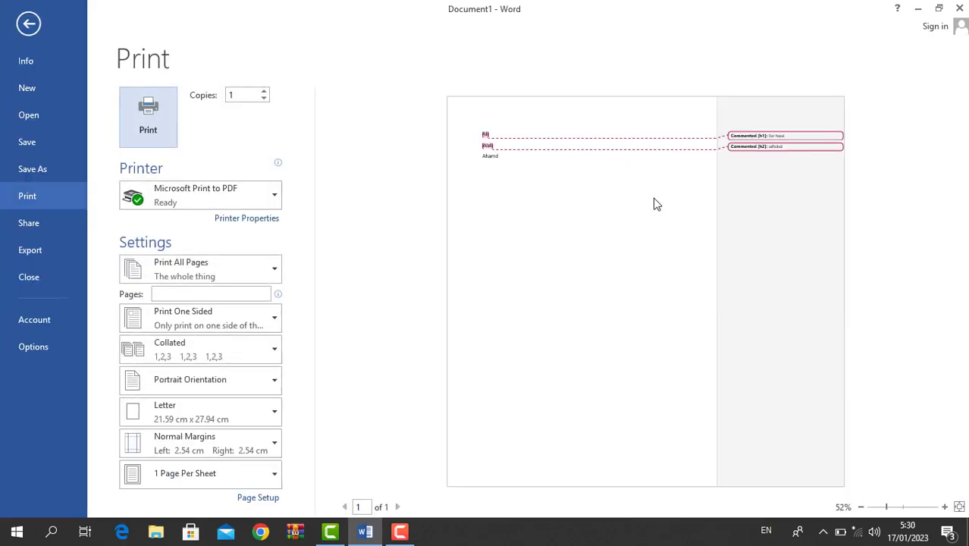
pyautogui.press('Escape')
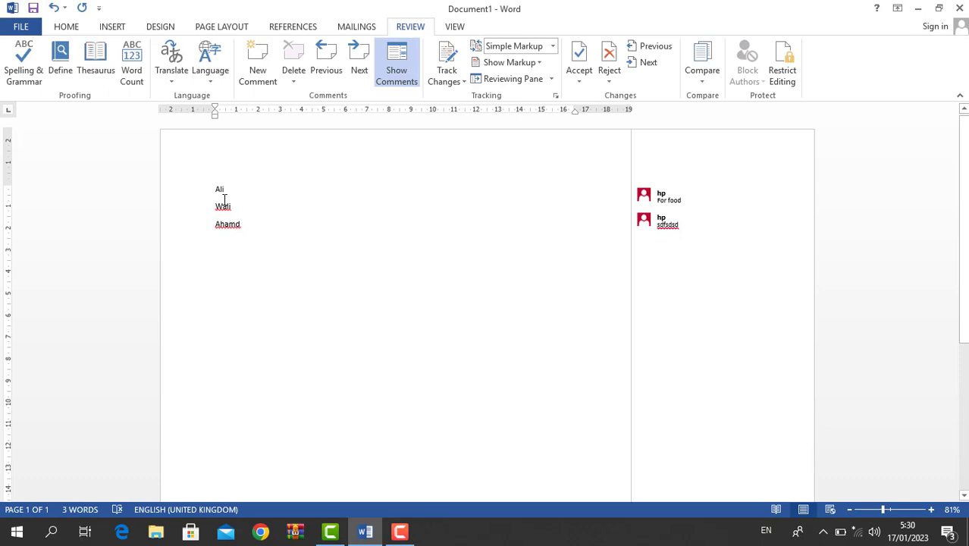
pyautogui.click(716, 198)
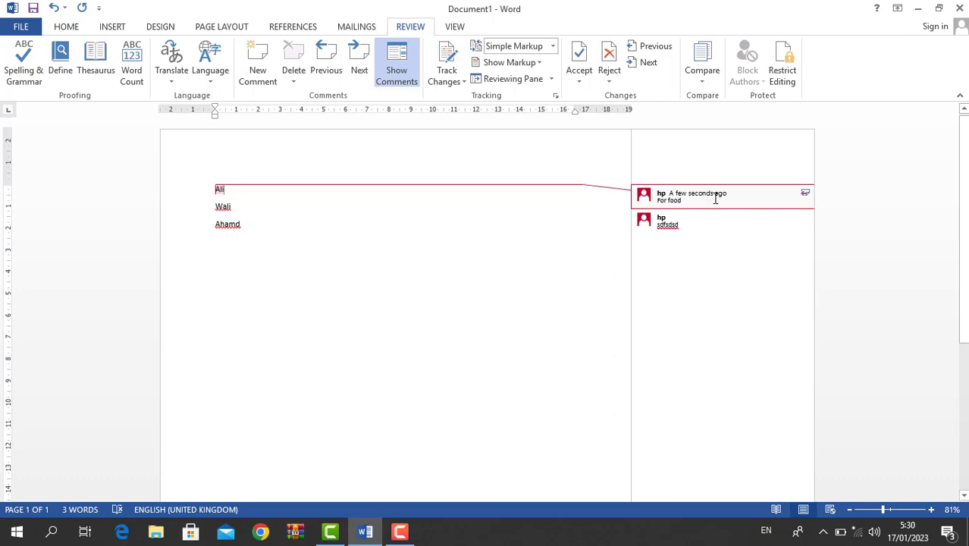
pyautogui.press('Escape')
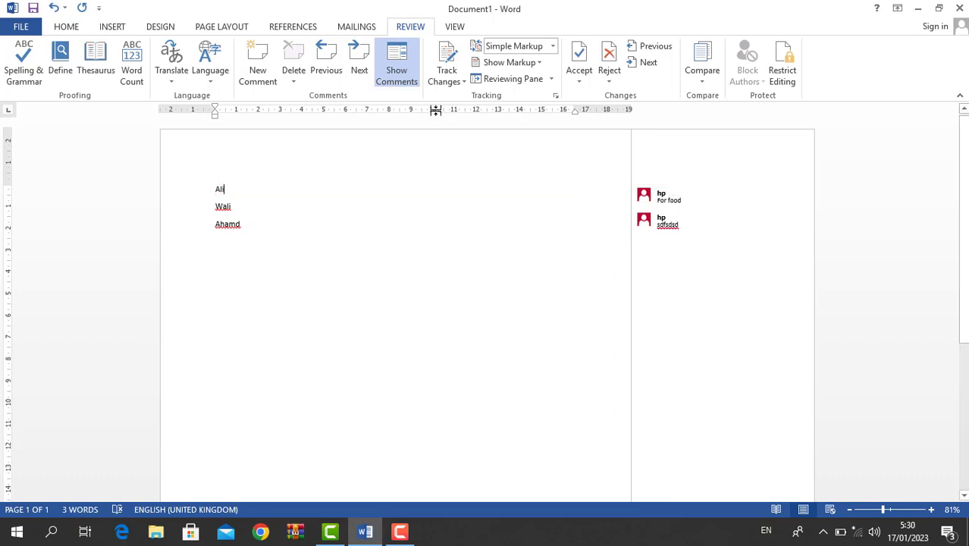
pyautogui.click(294, 81)
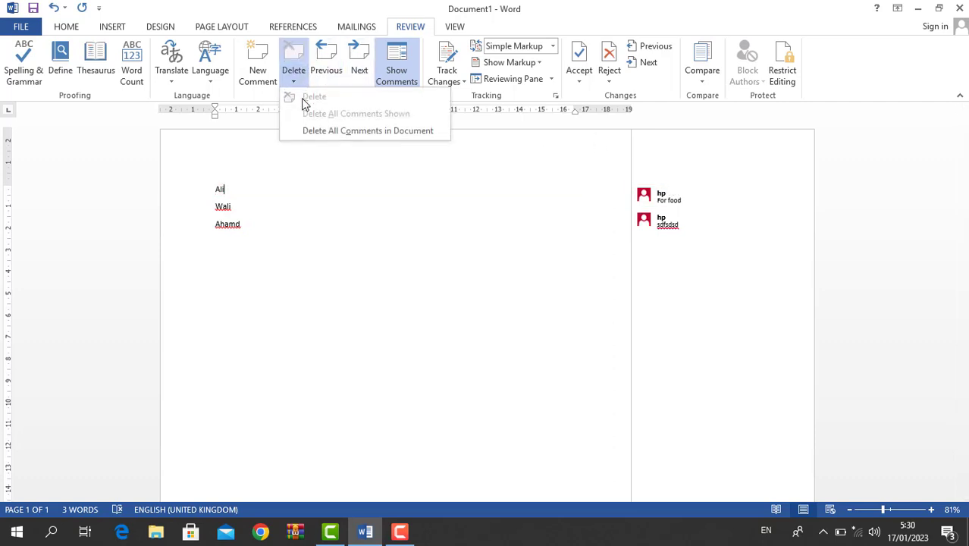
pyautogui.click(307, 140)
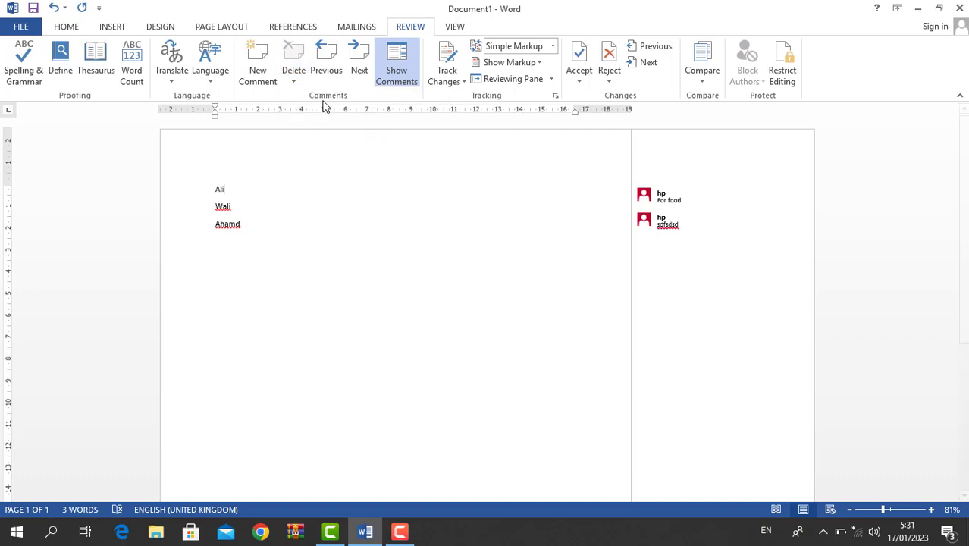
pyautogui.click(357, 71)
pyautogui.click(360, 70)
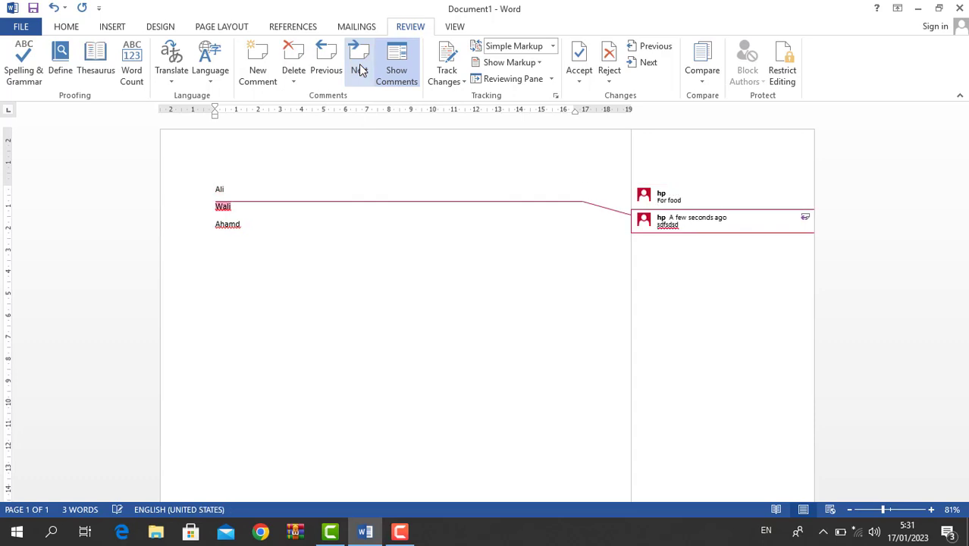
pyautogui.click(412, 84)
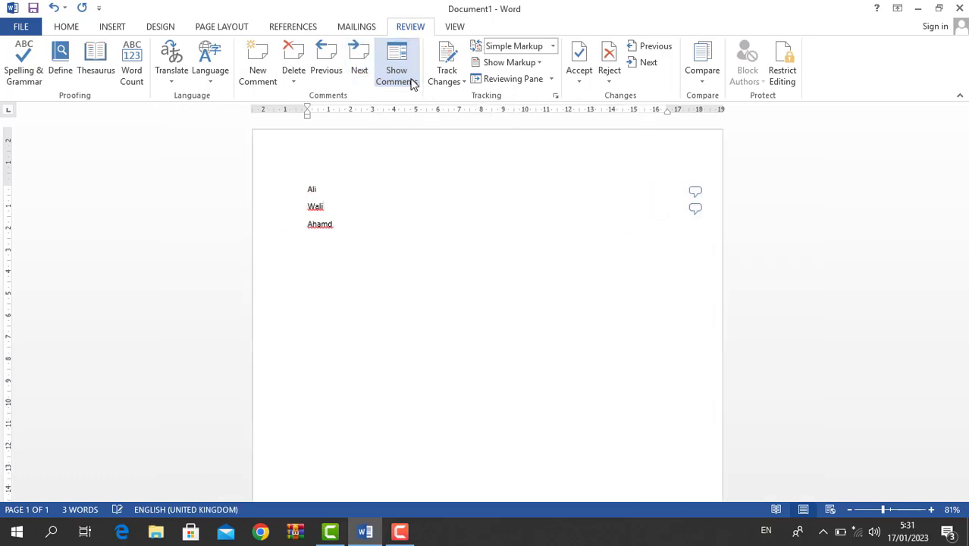
pyautogui.click(412, 83)
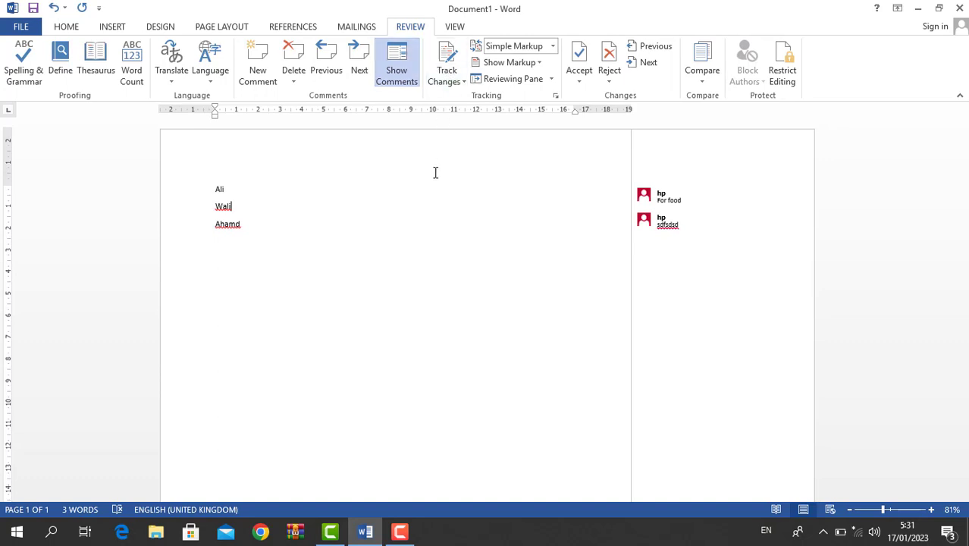
# - Replace everything with five =rand() sample paragraphs and turn on Track Changes
pyautogui.hotkey('ctrl', 'a')
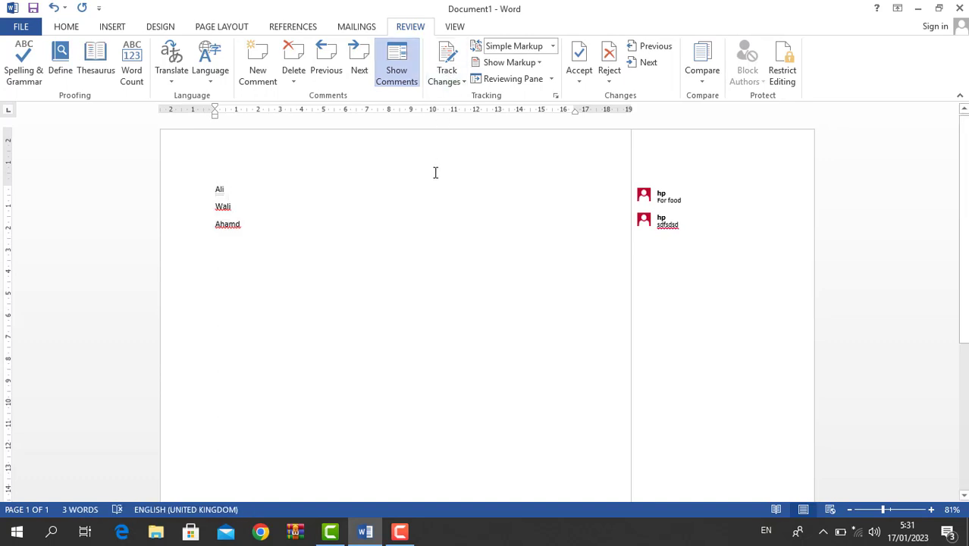
pyautogui.press('Delete')
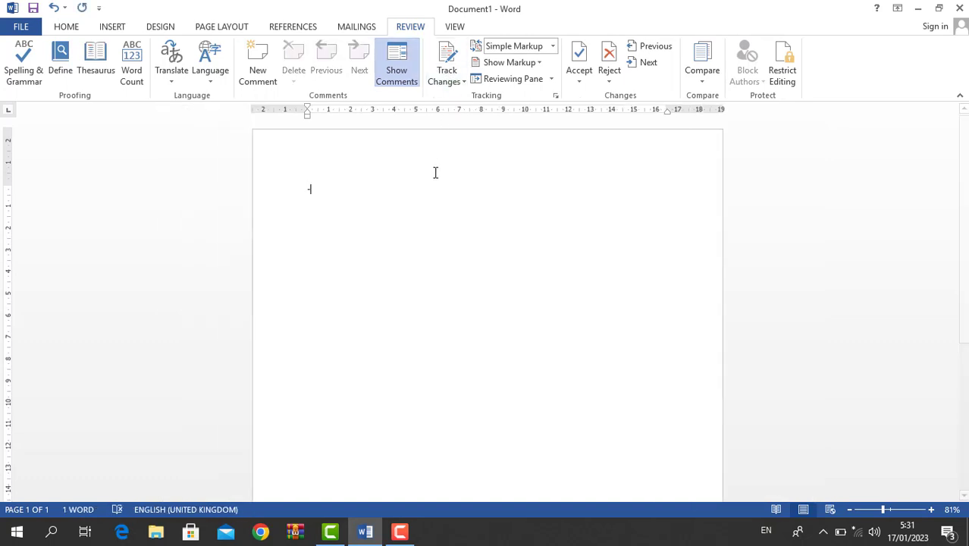
pyautogui.press('BackSpace')
pyautogui.write('=rand')
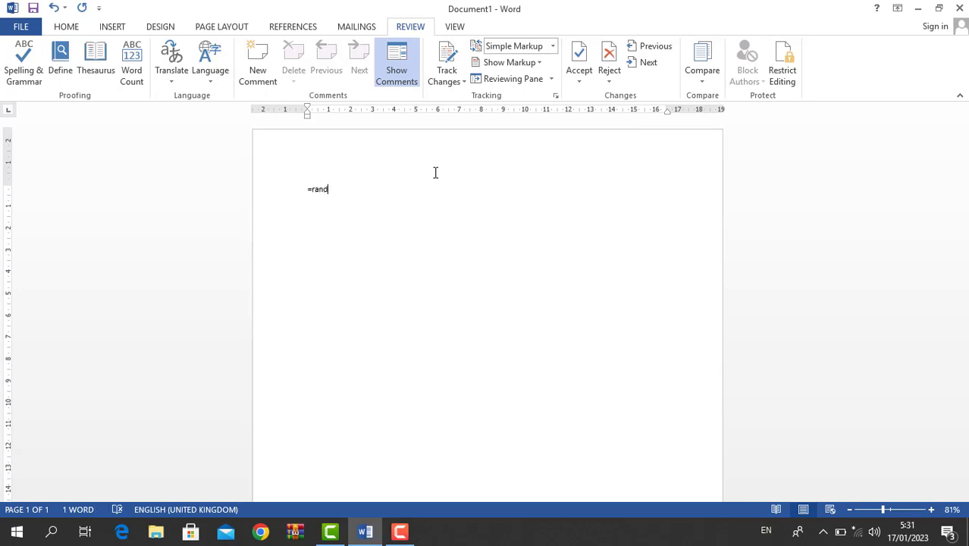
pyautogui.write('()')
pyautogui.press('Return')
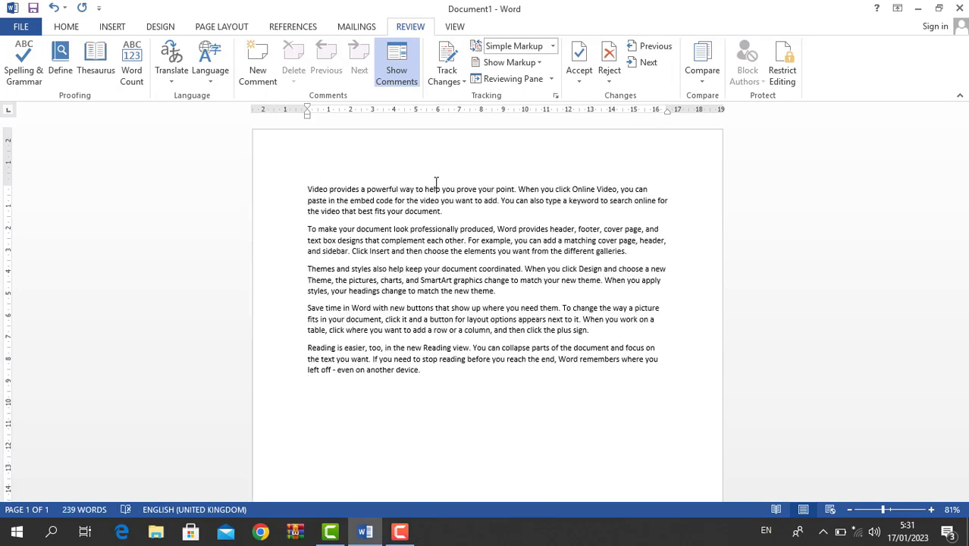
pyautogui.click(447, 62)
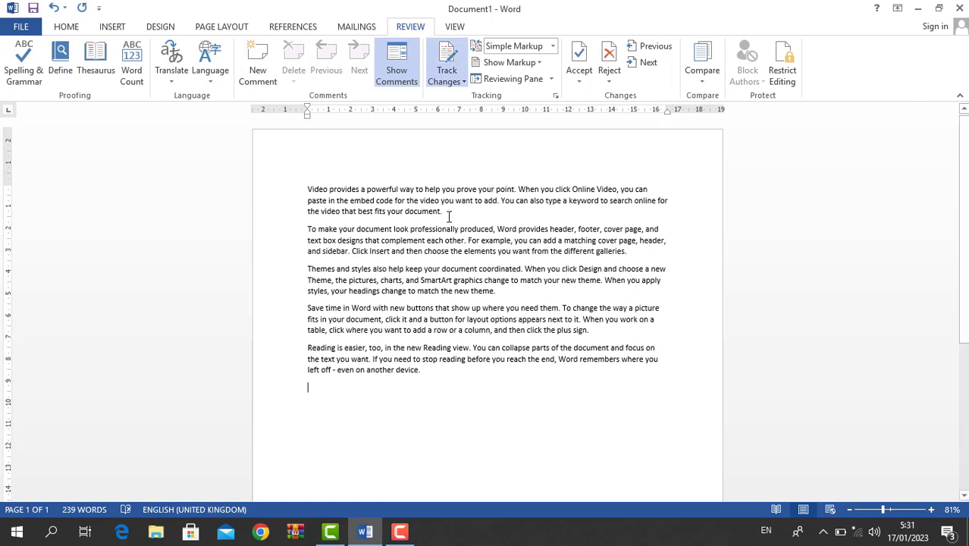
# - Insert gibberish into 'complement' and delete text from 'Themes' through 'buttons that' as tracked changes
pyautogui.click(423, 239)
pyautogui.write('sldfjasldfjkaklsdfalsdfljks')
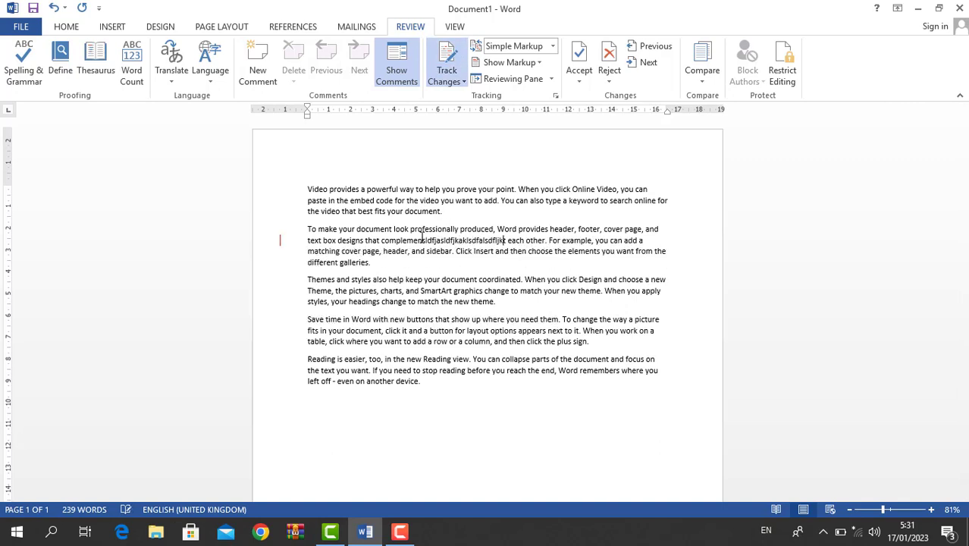
pyautogui.moveTo(450, 318); pyautogui.dragTo(318, 278)
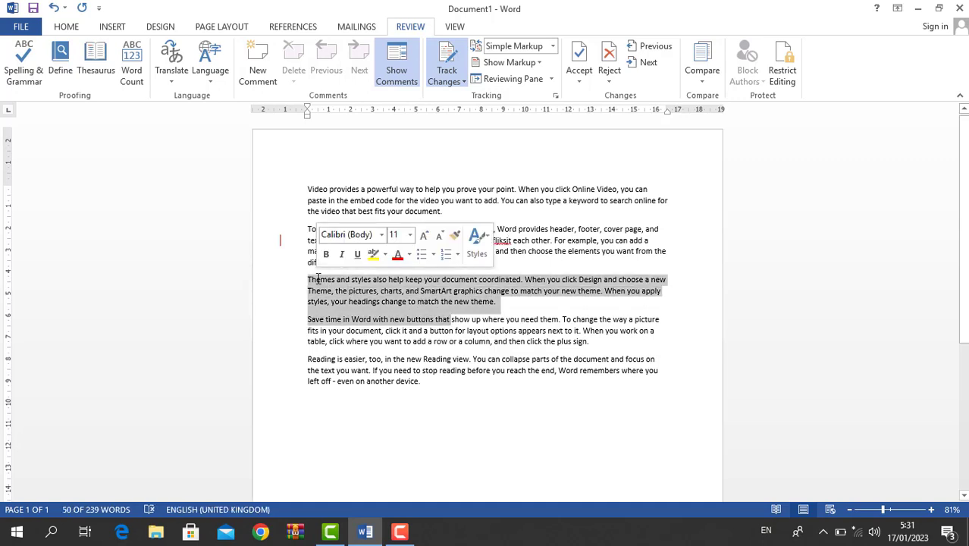
pyautogui.press('Delete')
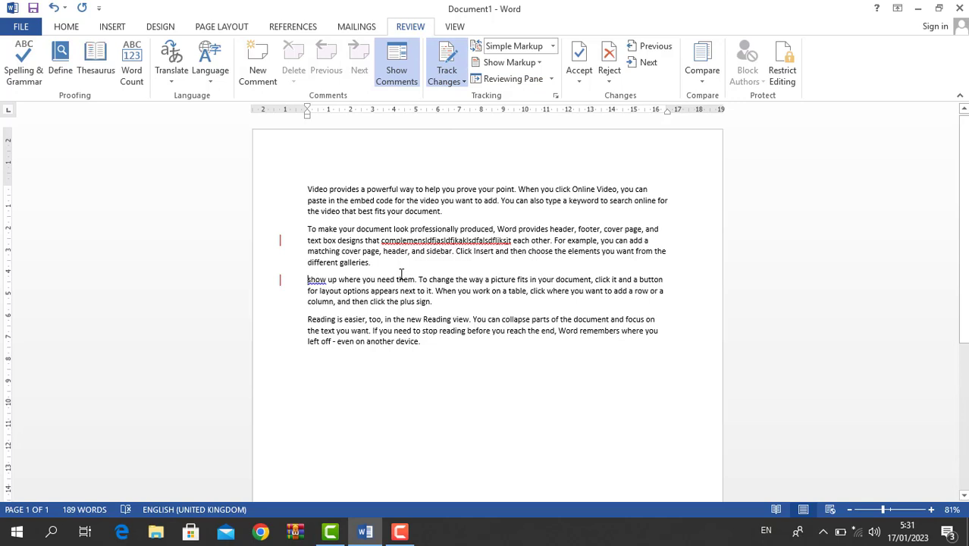
pyautogui.click(553, 80)
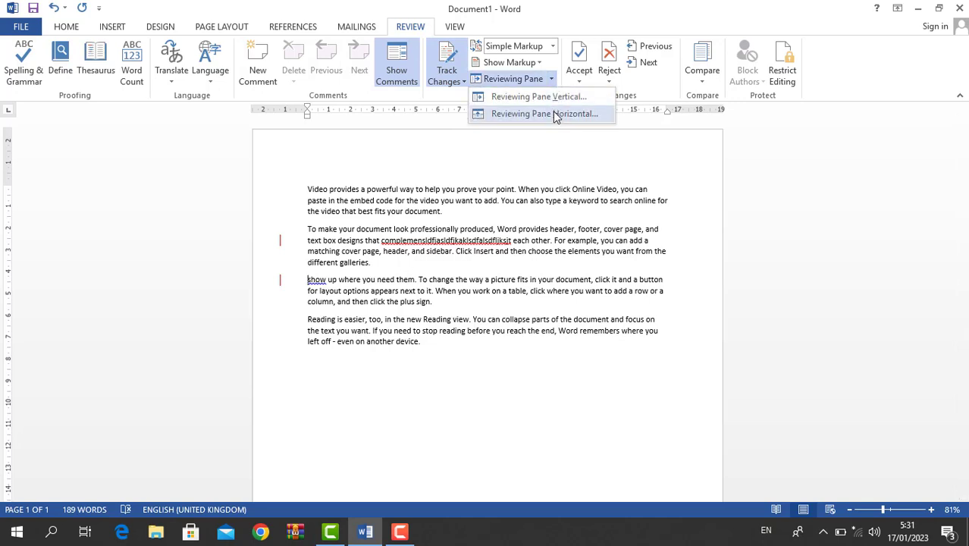
pyautogui.click(556, 97)
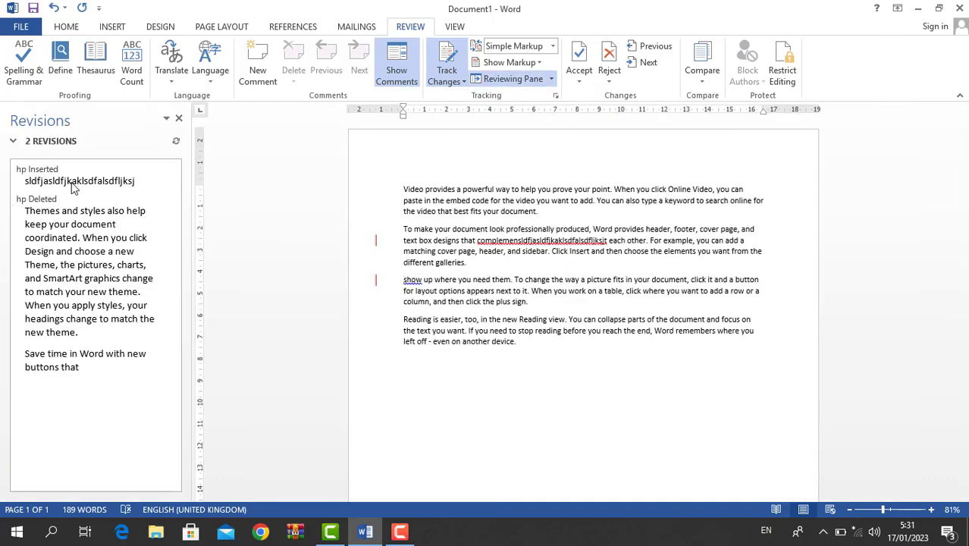
pyautogui.click(179, 118)
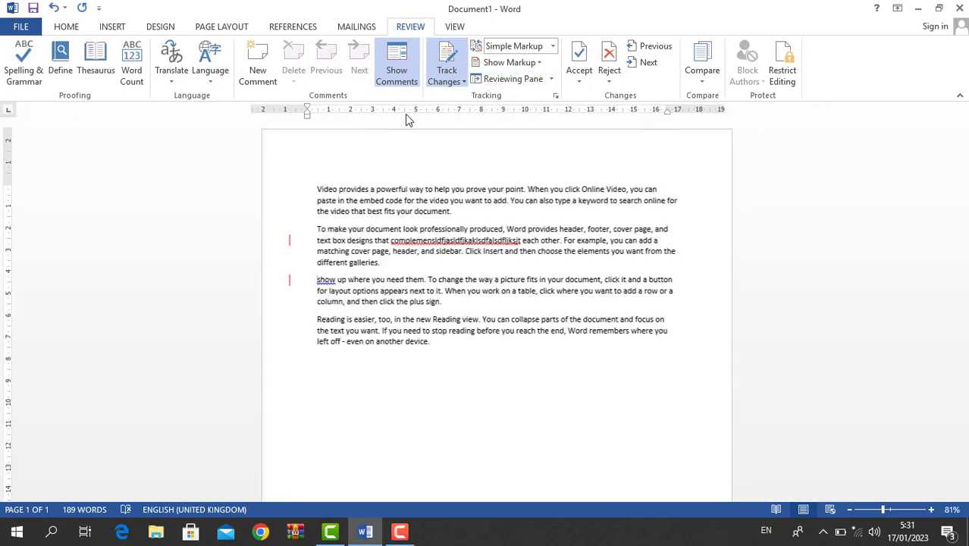
# - Uncheck Ink in the Show Markup options so ink annotations are hidden
pyautogui.click(512, 62)
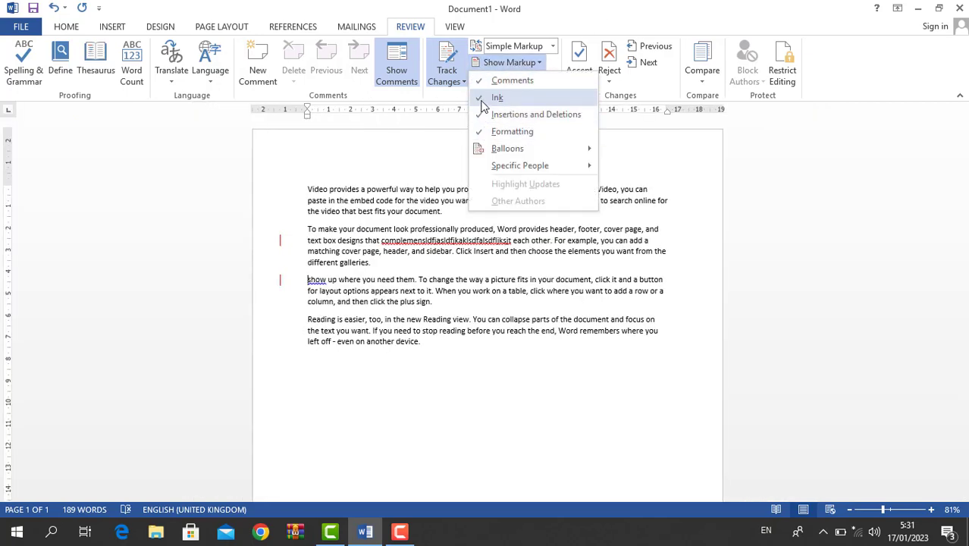
pyautogui.click(486, 98)
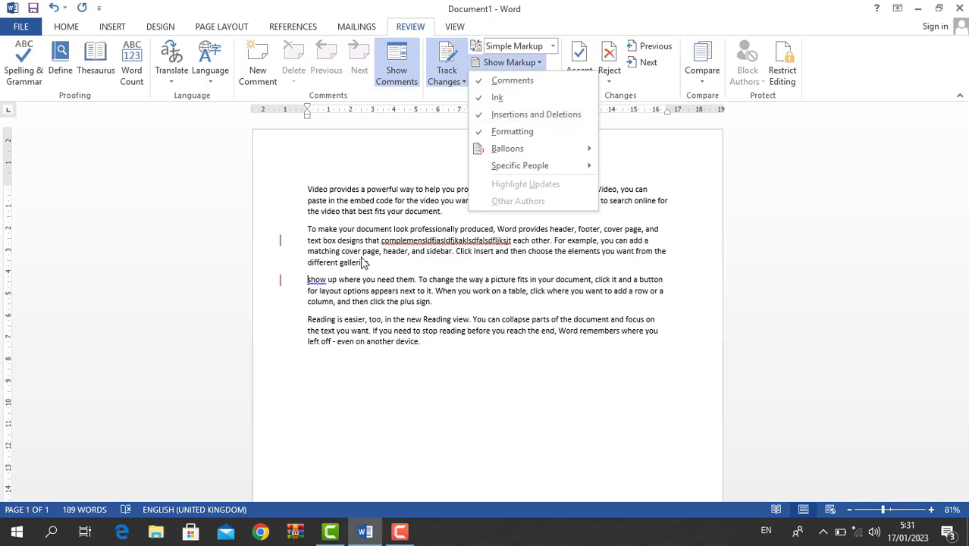
pyautogui.press('Escape')
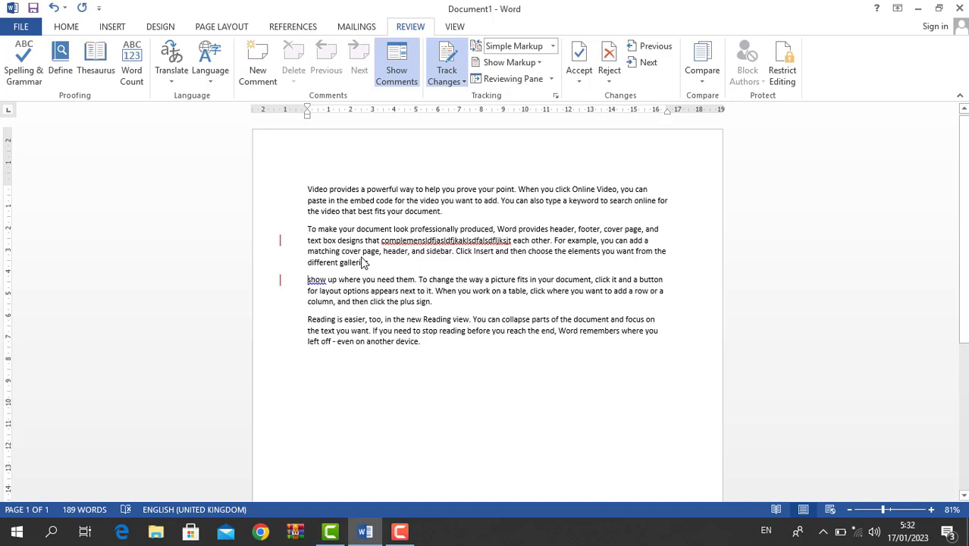
# - Switch the review display to Original, then bring up the Compare options
pyautogui.click(552, 47)
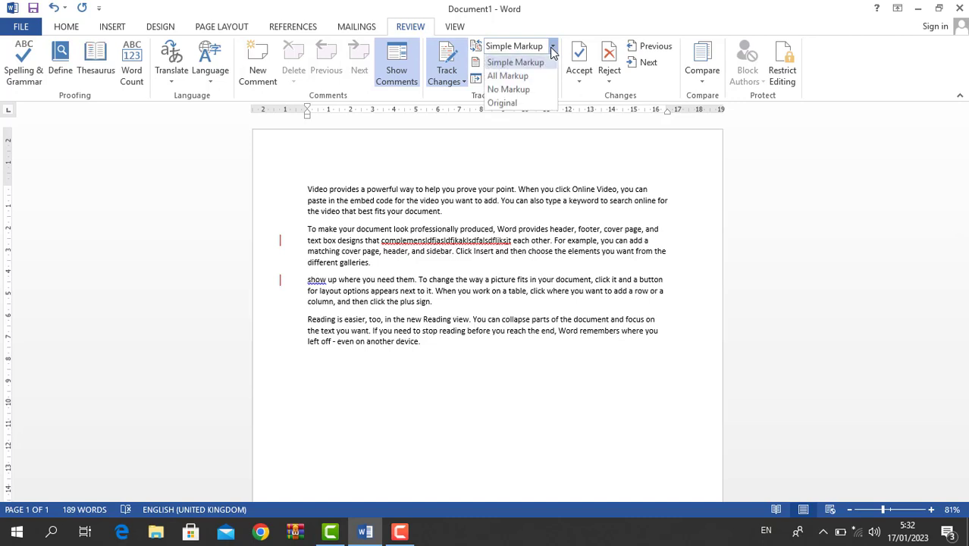
pyautogui.click(506, 105)
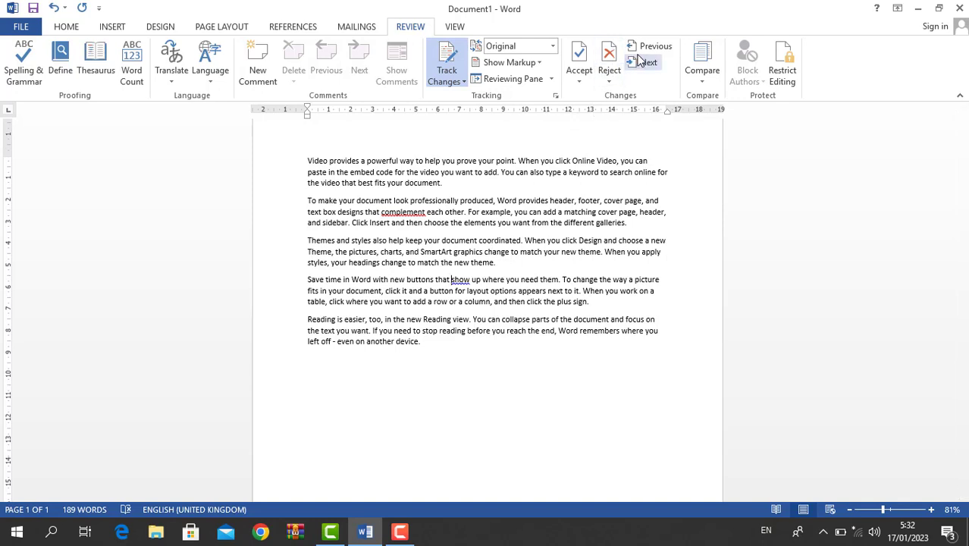
pyautogui.click(700, 75)
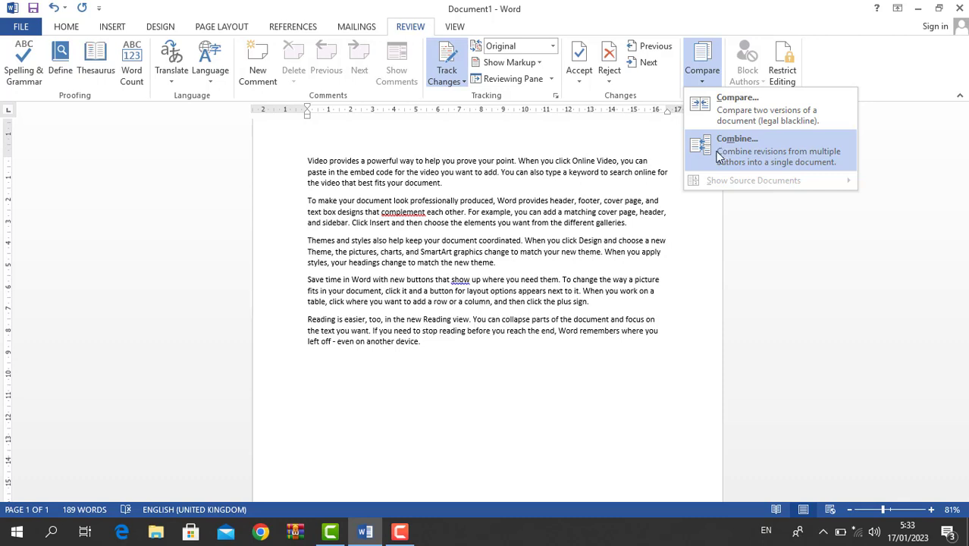
# - Open the Compare Documents window and the Compare menu, closing both without comparing
pyautogui.click(753, 111)
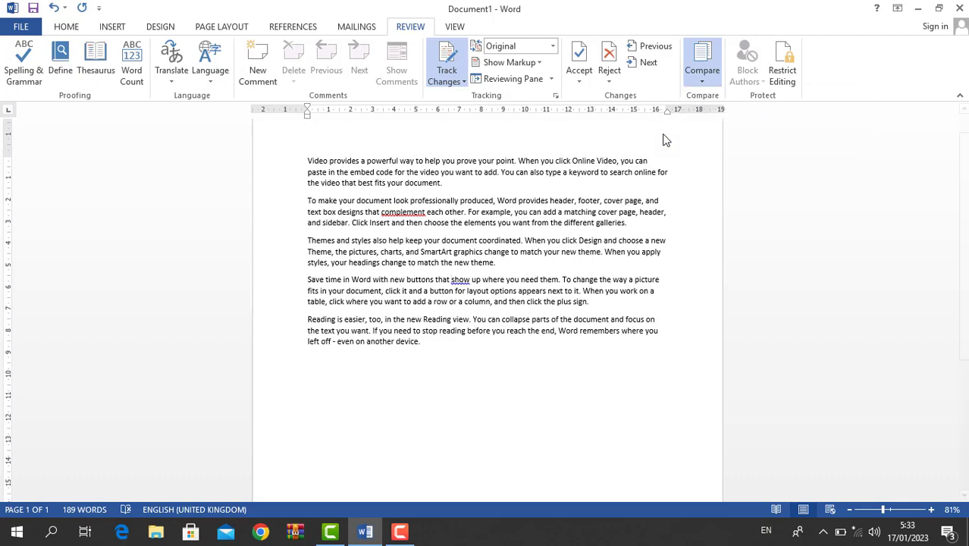
pyautogui.press('Escape')
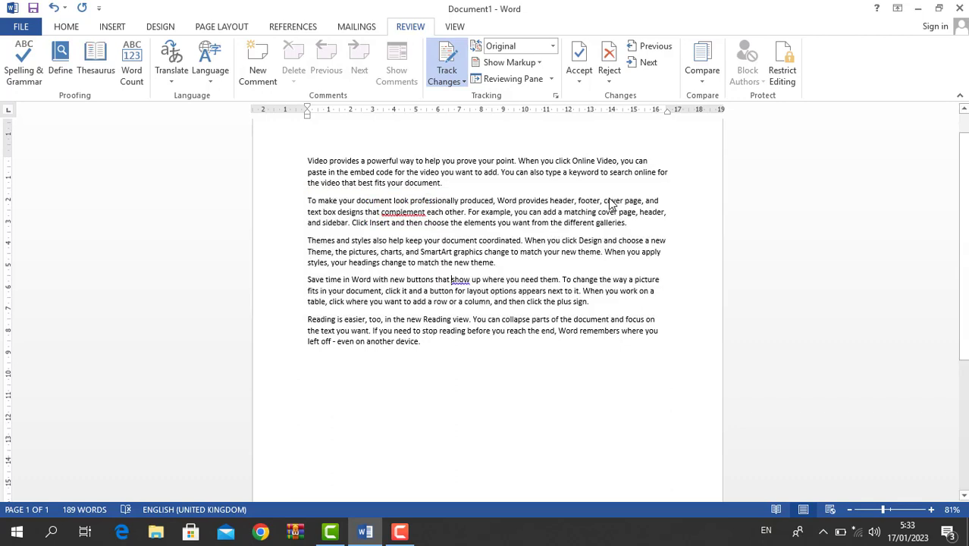
pyautogui.click(703, 65)
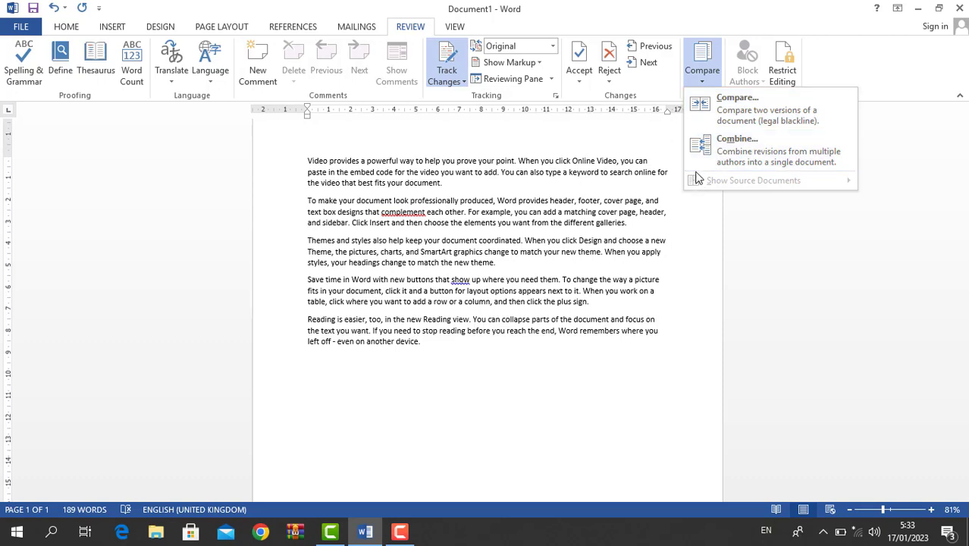
pyautogui.press('Escape')
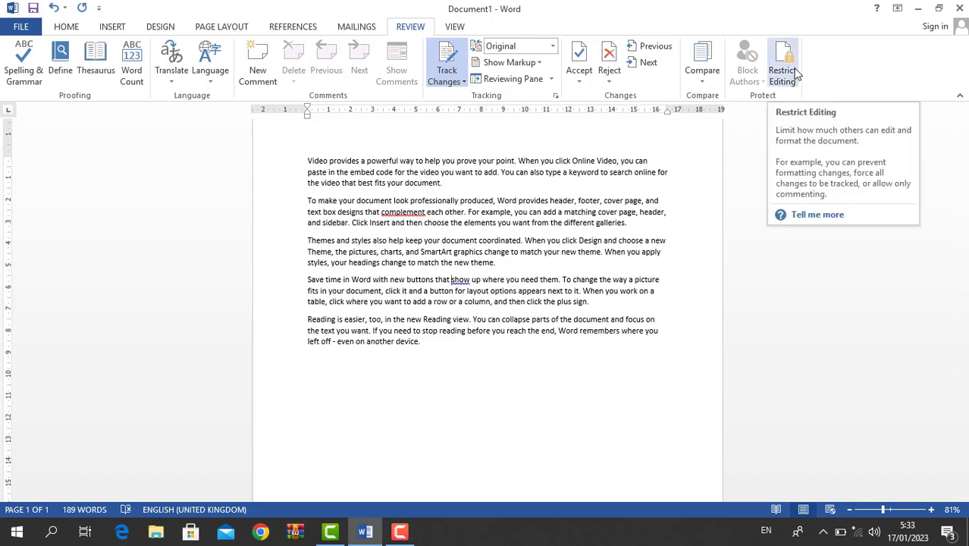
# - Restrict the document to no-changes read-only editing with an Everyone exception, enforced by a password
pyautogui.click(793, 72)
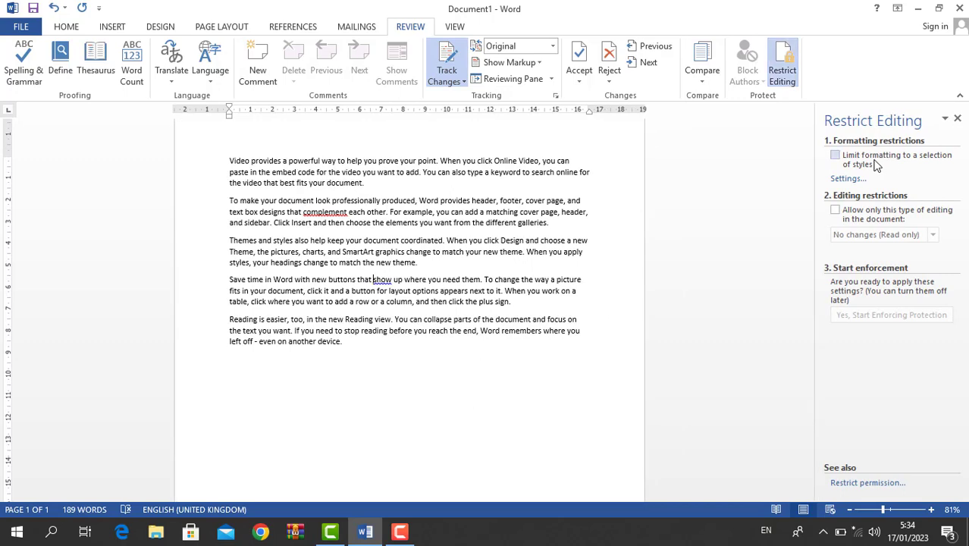
pyautogui.click(835, 210)
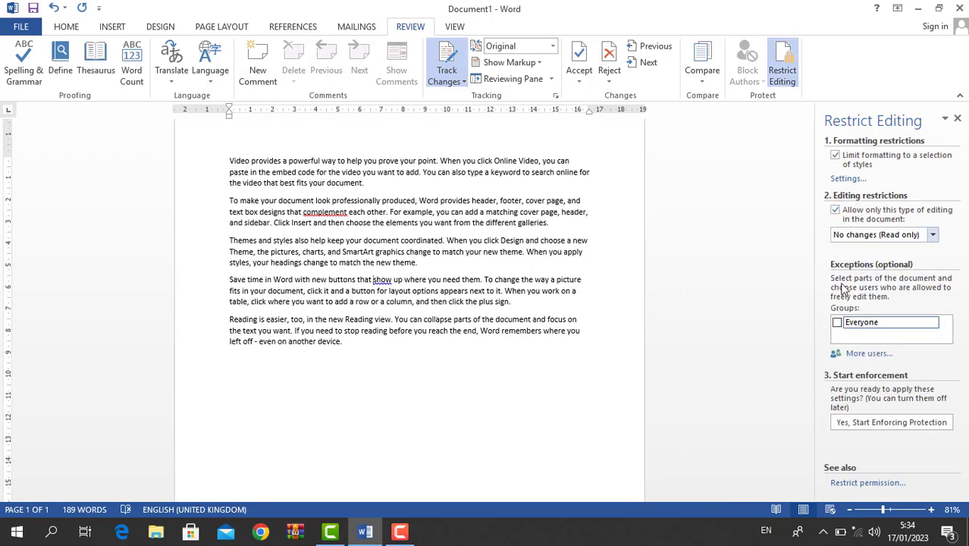
pyautogui.click(842, 322)
pyautogui.click(855, 423)
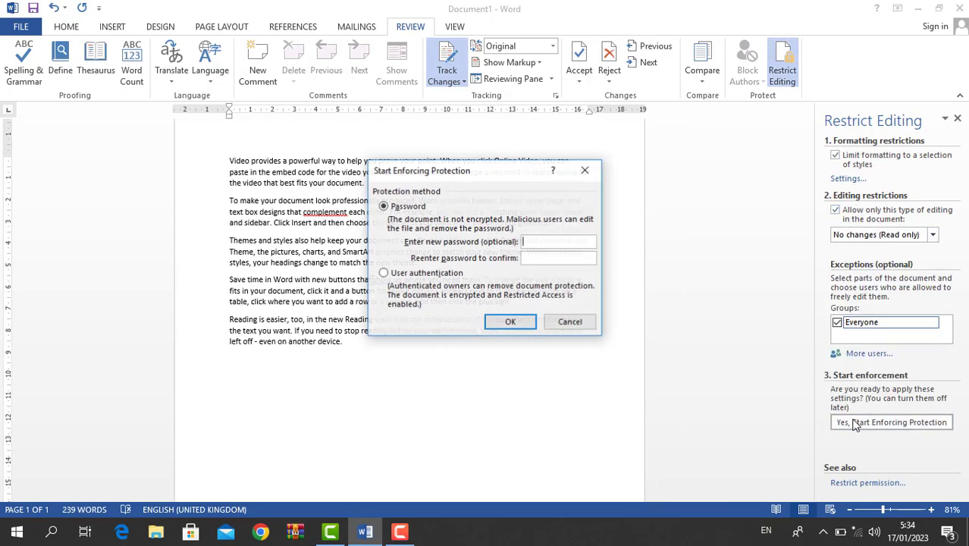
pyautogui.write('123')
pyautogui.press('Tab')
pyautogui.write('123')
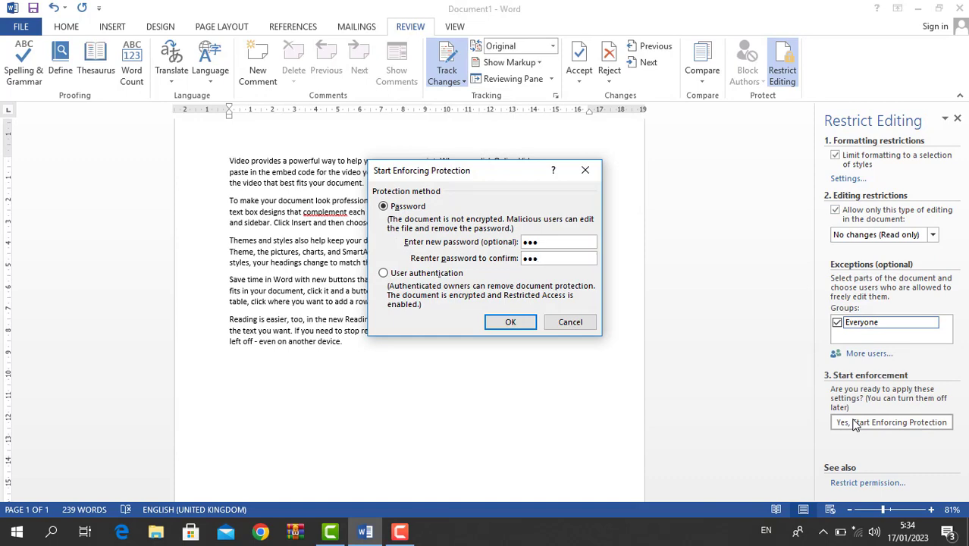
pyautogui.click(506, 323)
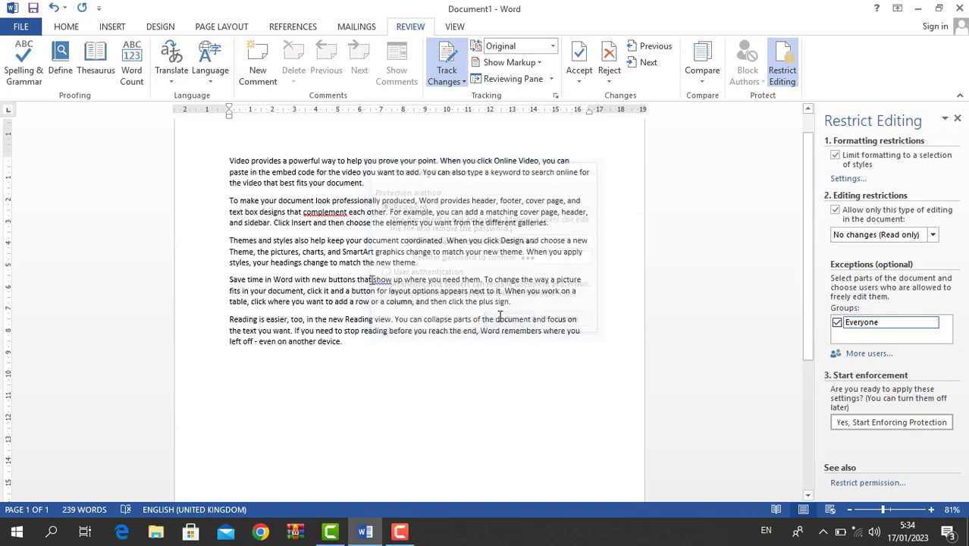
# - Try deleting text in the protected document to confirm edits are blocked
pyautogui.click(365, 245)
pyautogui.press('BackSpace')
pyautogui.press('BackSpace')
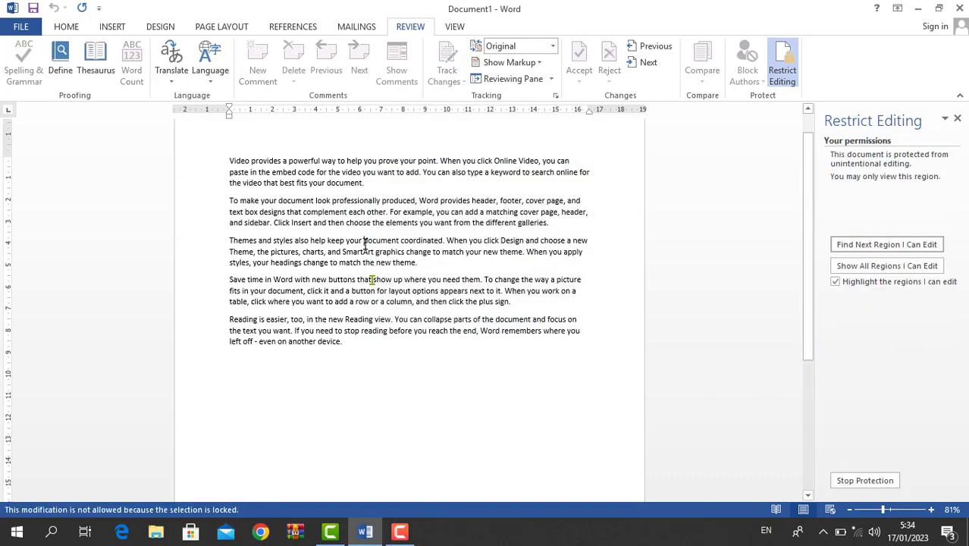
pyautogui.press('BackSpace')
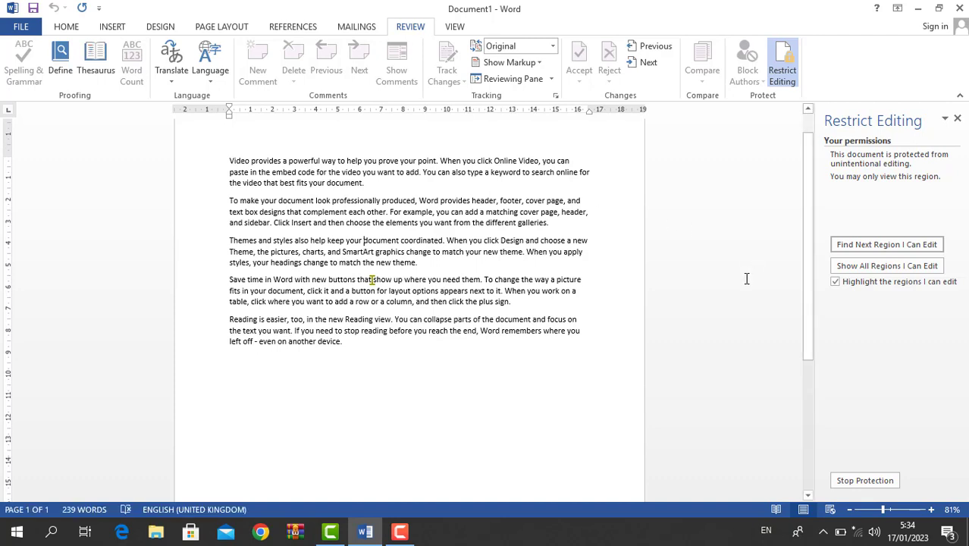
# - Stop protection with the document password, then type 'asdasdas' into the Themes paragraph as a tracked insertion
pyautogui.click(880, 481)
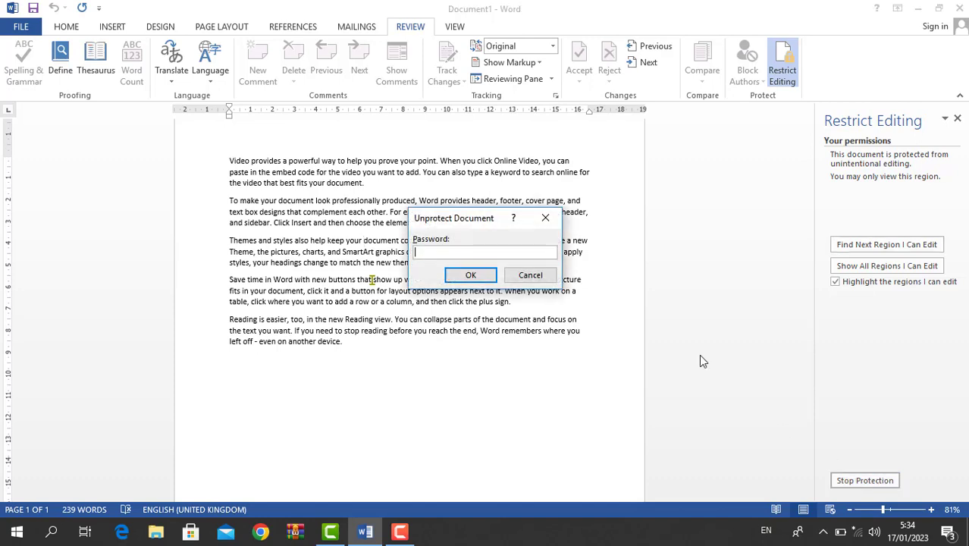
pyautogui.write('123')
pyautogui.press('Return')
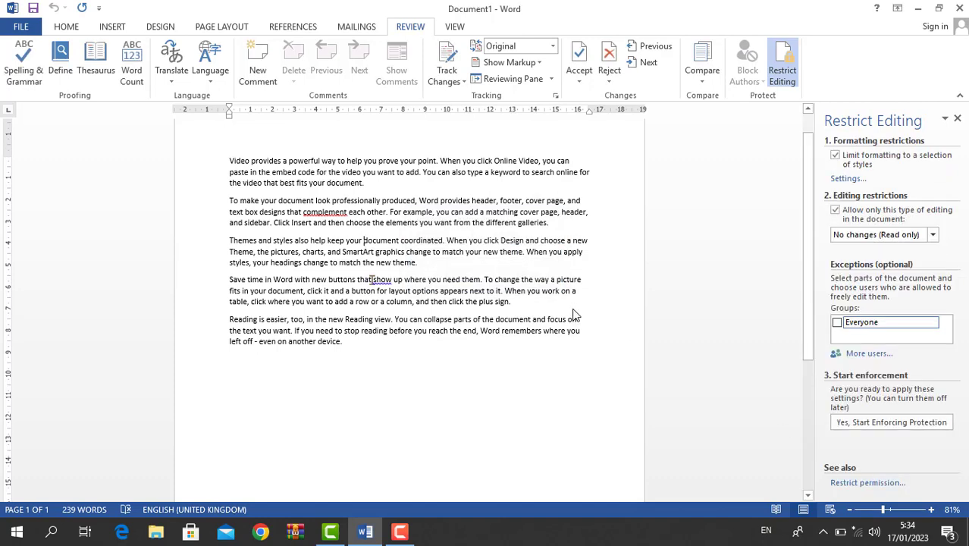
pyautogui.write('asdasdas')
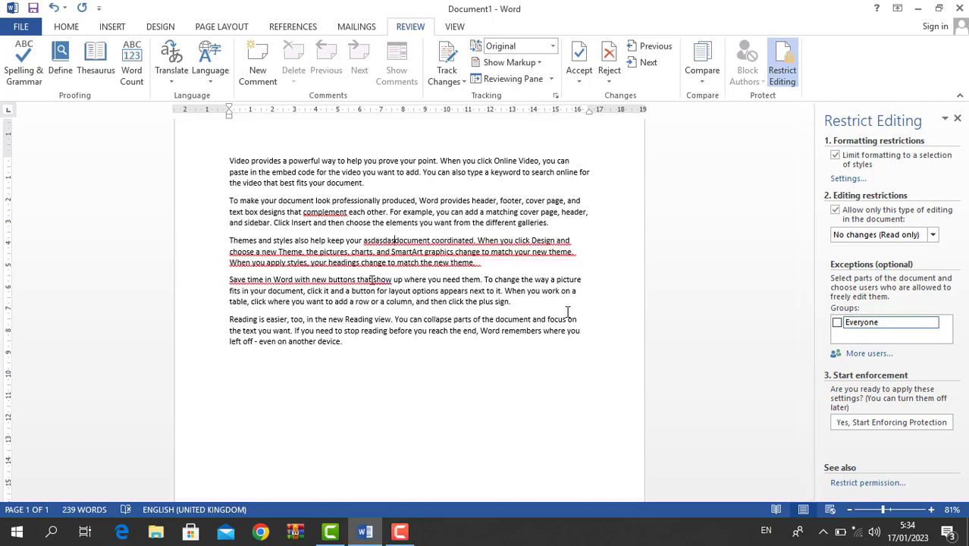
pyautogui.click(400, 532)
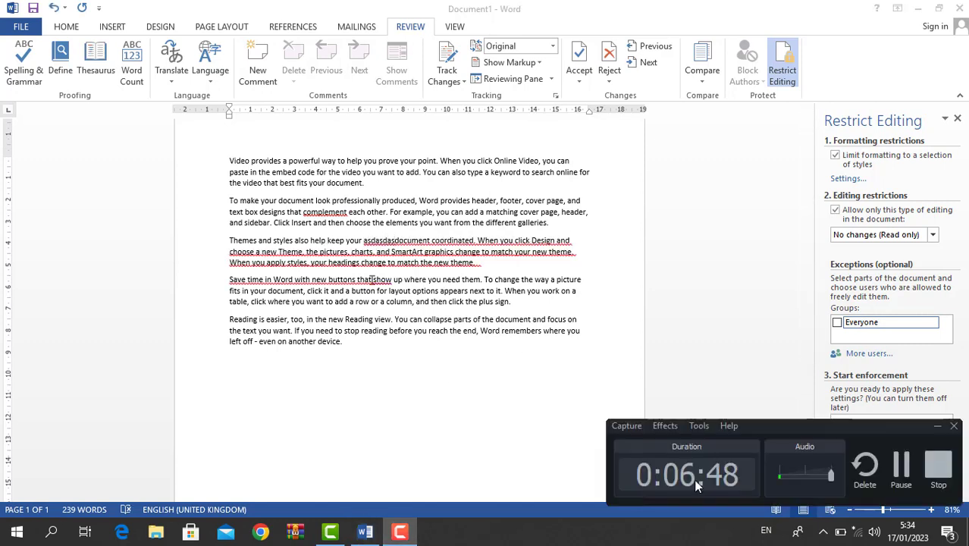